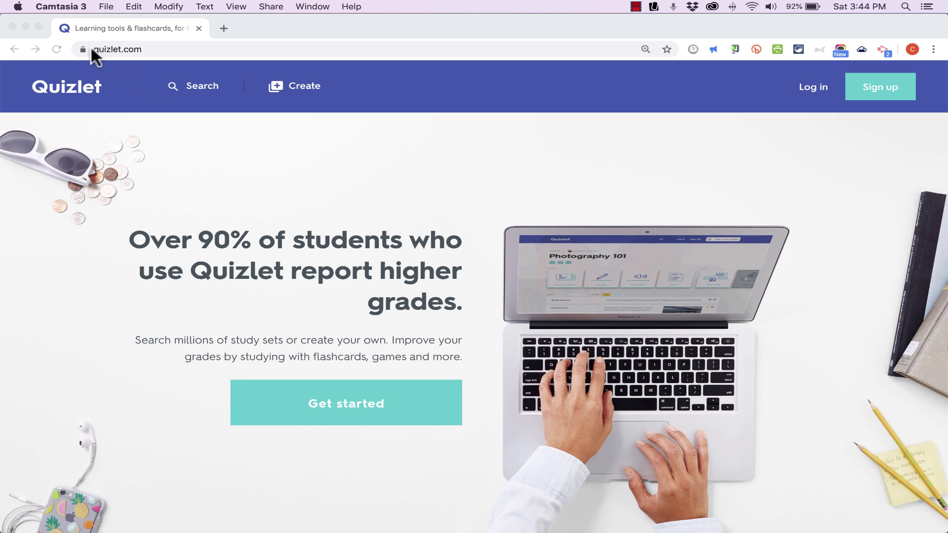
Search Quizlet for study sets on "coding".
click(214, 87)
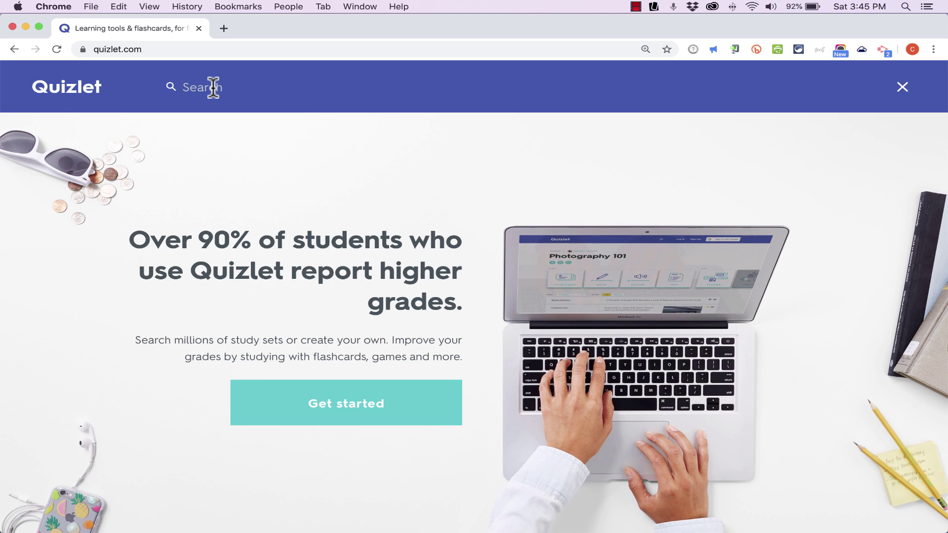
text(coding)
key(Return)
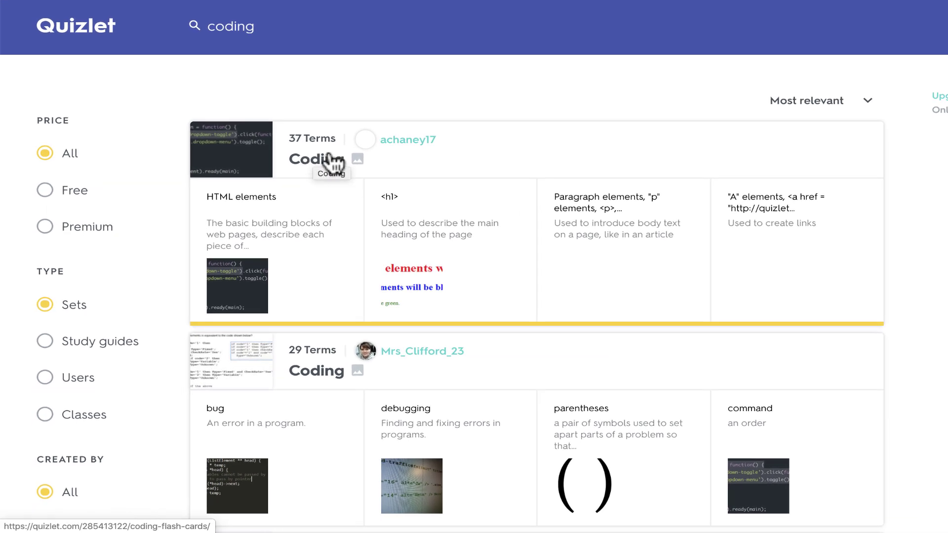
Browse the coding results and open the teacher-made Coding set with 11 terms.
scroll(326, 158, down, 1)
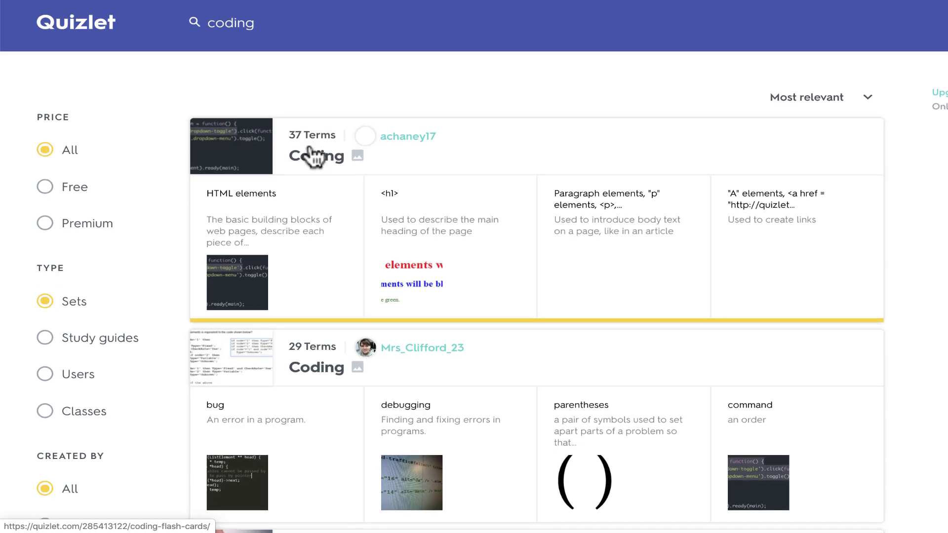
scroll(331, 229, down, 3)
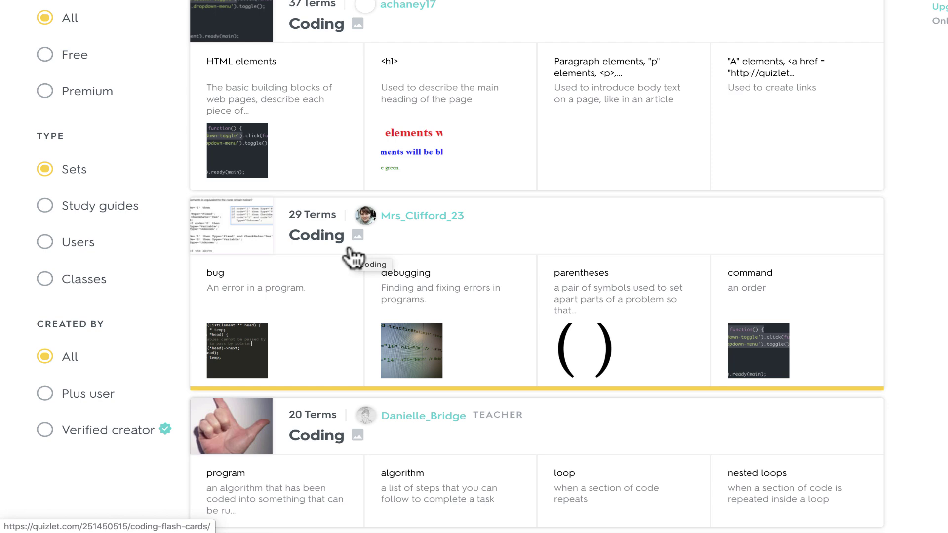
scroll(352, 255, down, 5)
scroll(371, 286, down, 1)
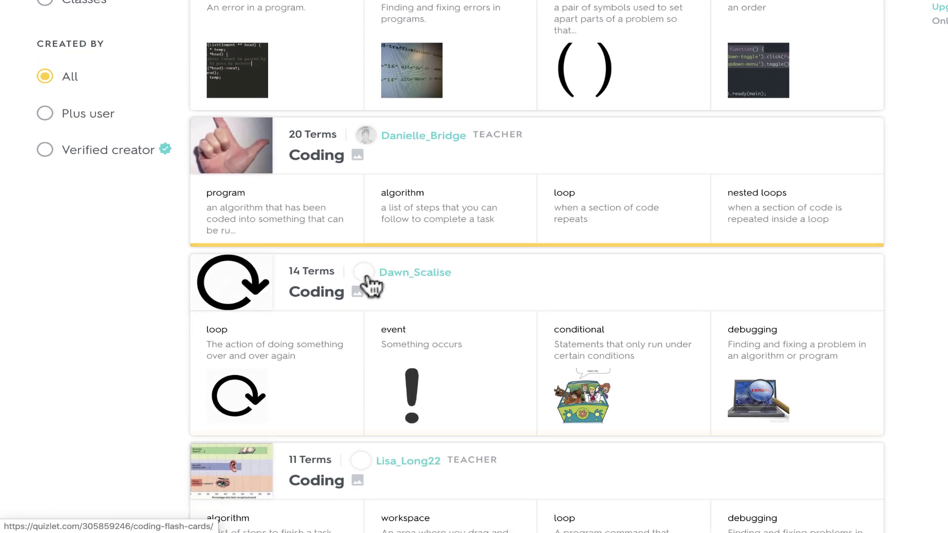
scroll(328, 281, down, 4)
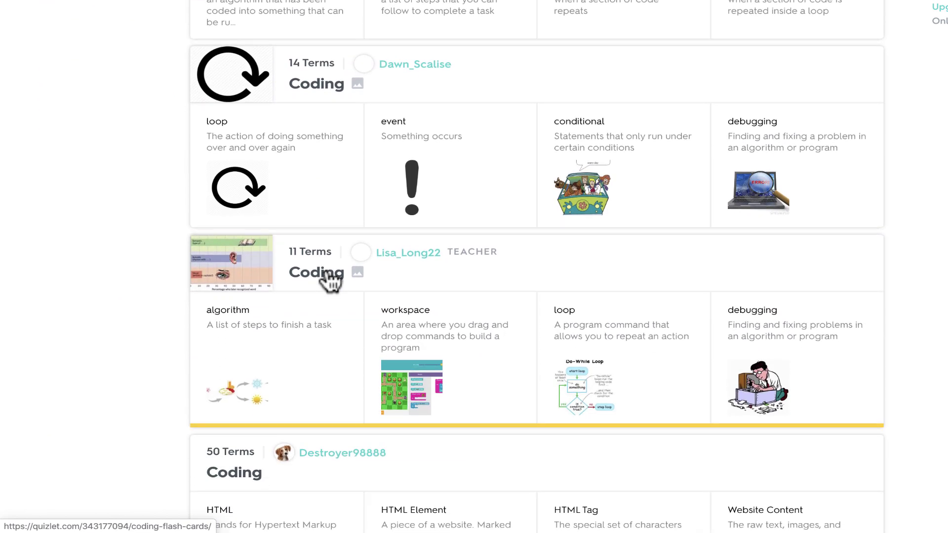
click(318, 253)
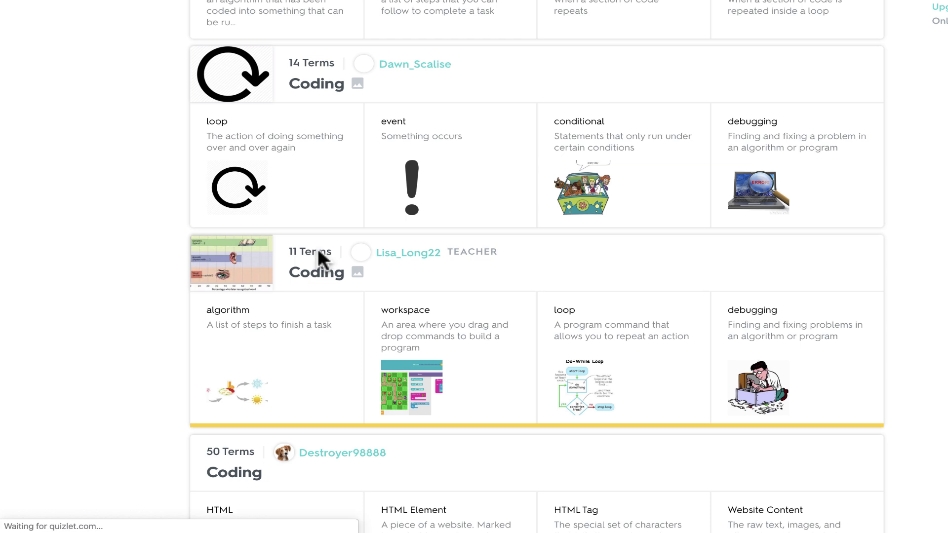
Flip the first flashcard between its definition and its term, ending on the definition side.
key(space)
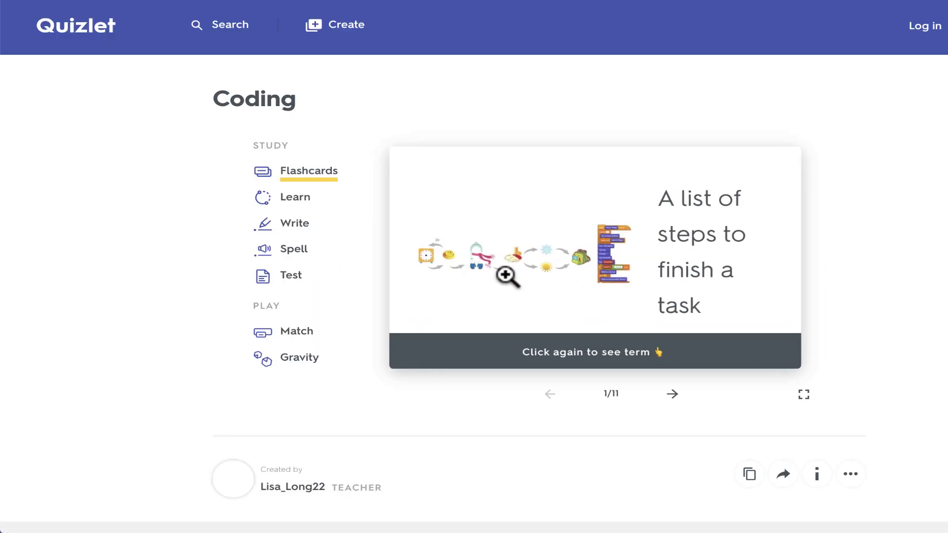
click(735, 291)
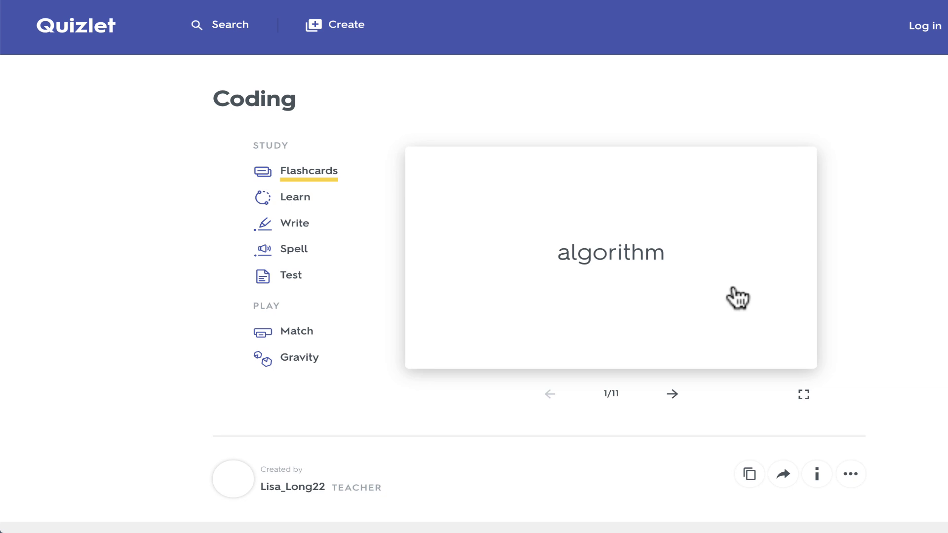
click(737, 298)
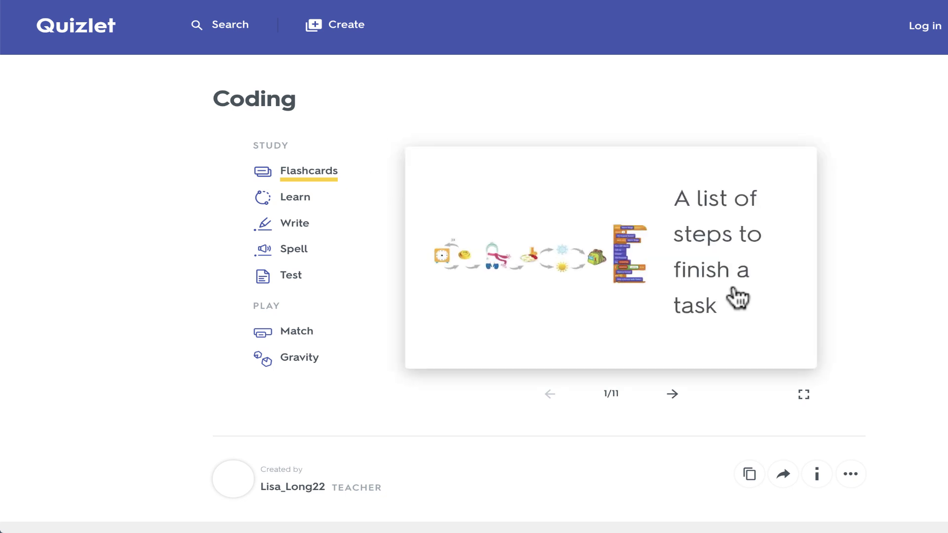
Search for "buen viaje" study sets and look through the resulting chapter vocabulary sets.
click(231, 25)
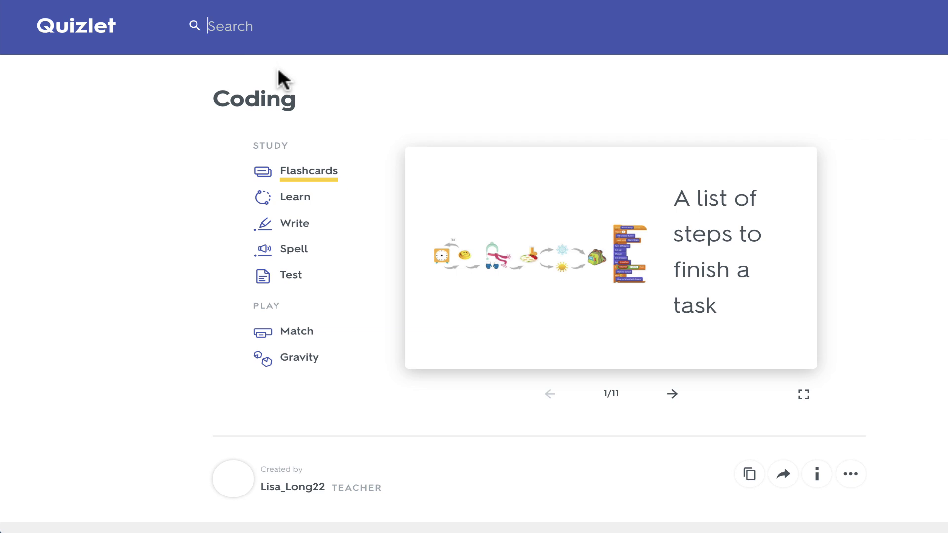
text(buen viaje)
key(Return)
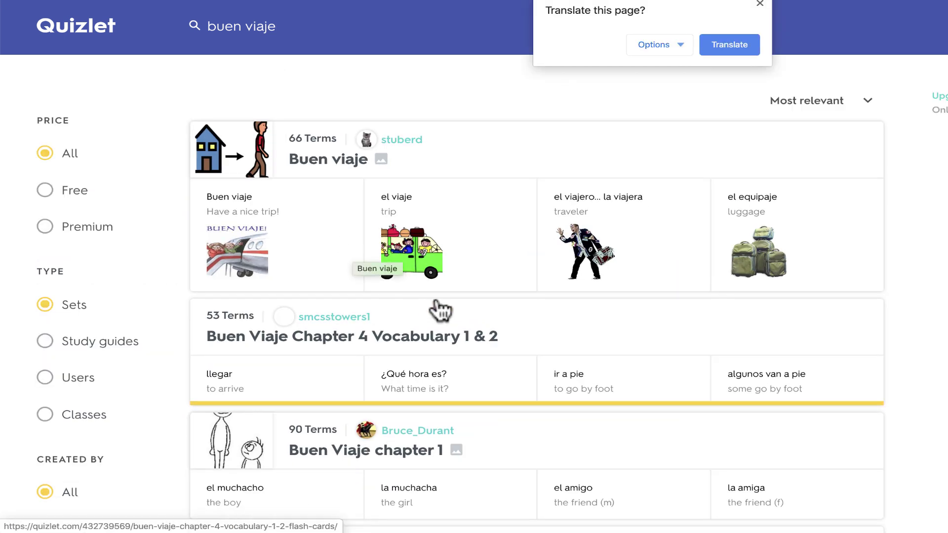
scroll(326, 351, down, 2)
scroll(327, 348, down, 1)
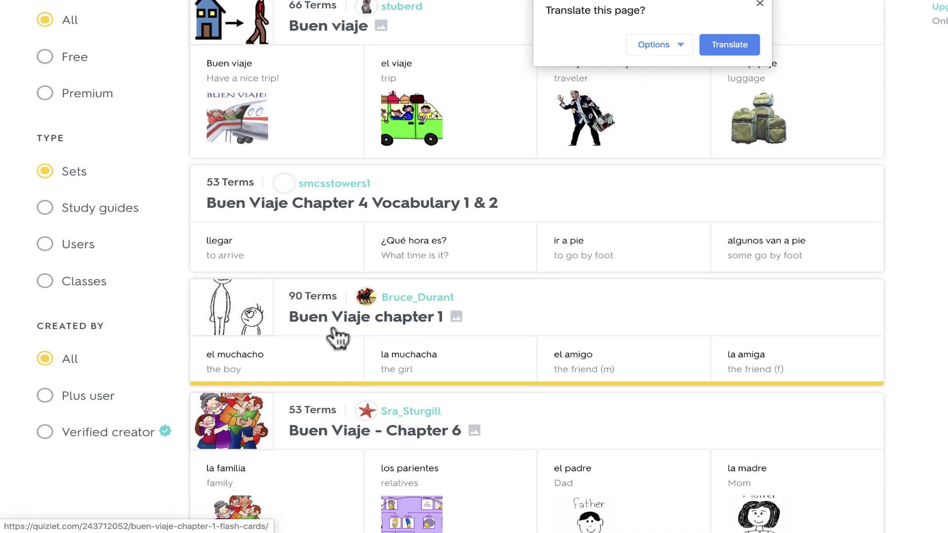
scroll(352, 256, down, 8)
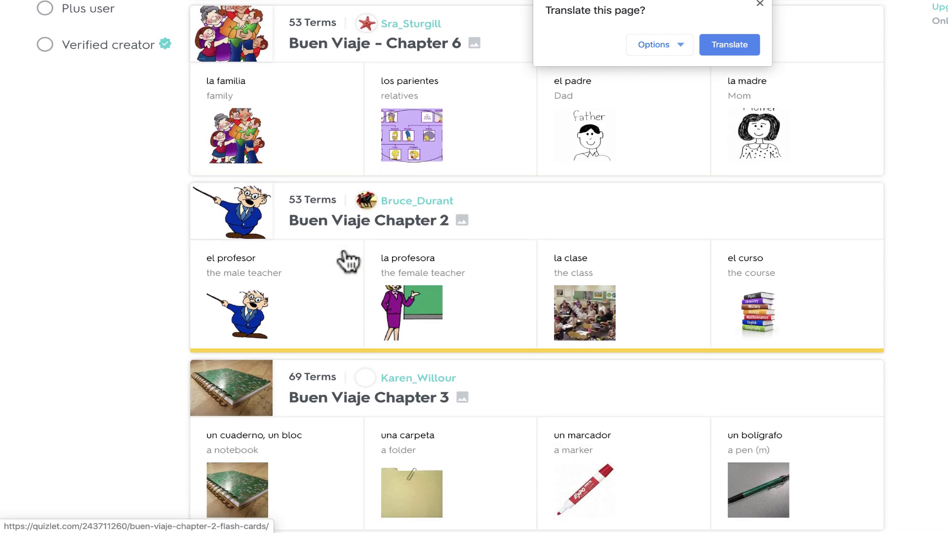
scroll(346, 261, up, 12)
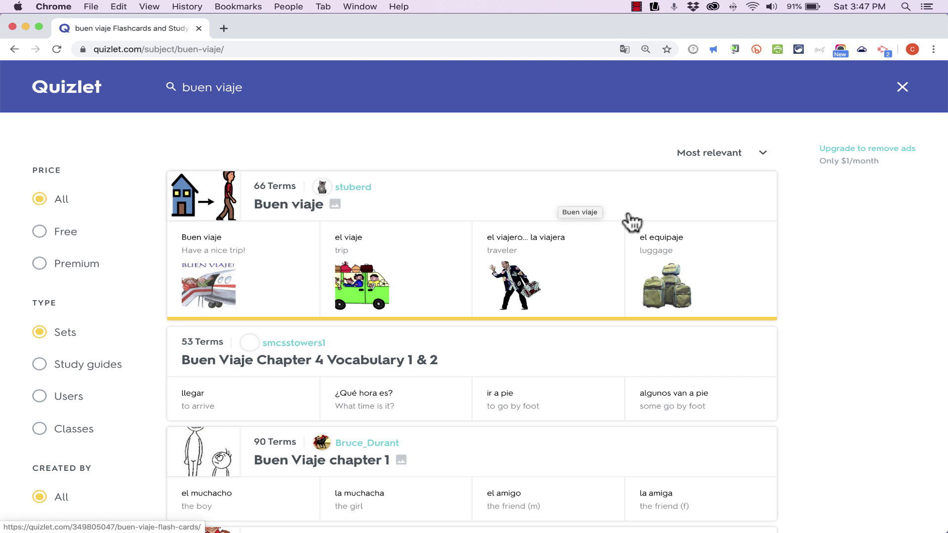
scroll(632, 223, down, 2)
scroll(632, 222, up, 2)
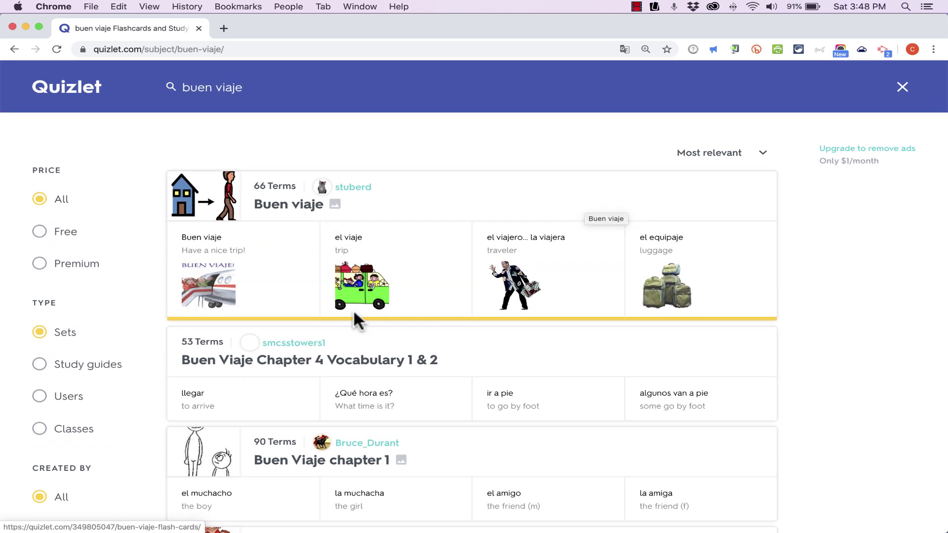
Return to the Coding flashcards, advance to the fourth card and flip it to its definition.
click(14, 49)
click(475, 268)
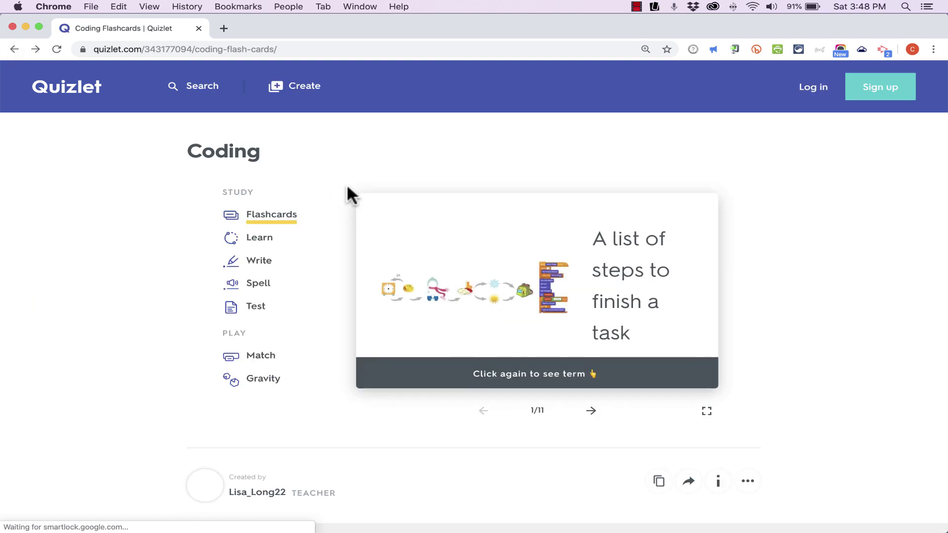
click(592, 411)
click(594, 413)
click(594, 413)
click(601, 337)
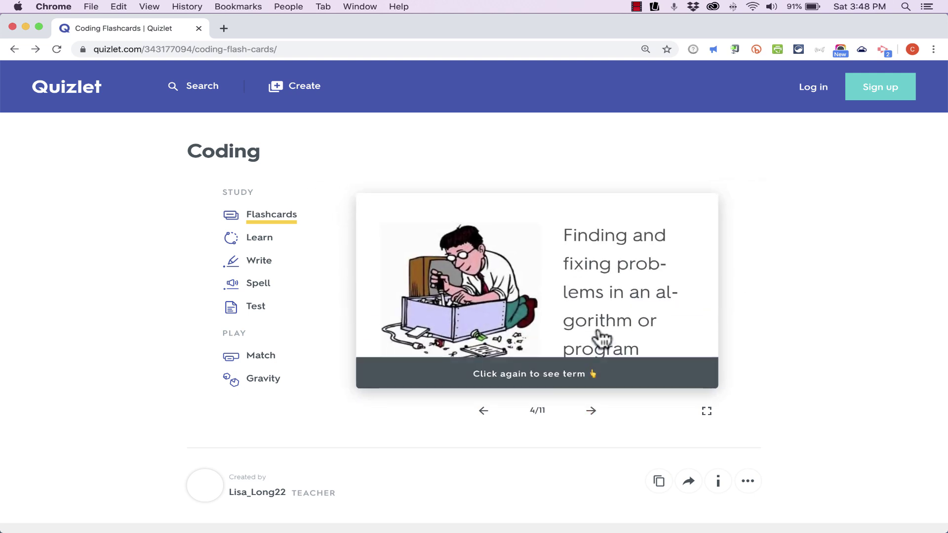
Preview the set's Learn, Write, Spell and Test study modes in turn, dismissing the sign-up prompt and returning to the set page after each.
click(262, 239)
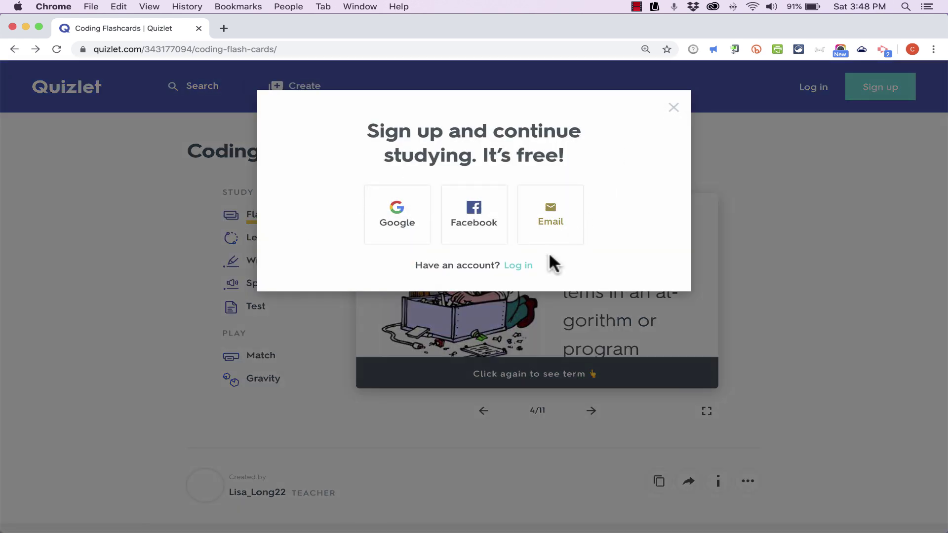
click(673, 108)
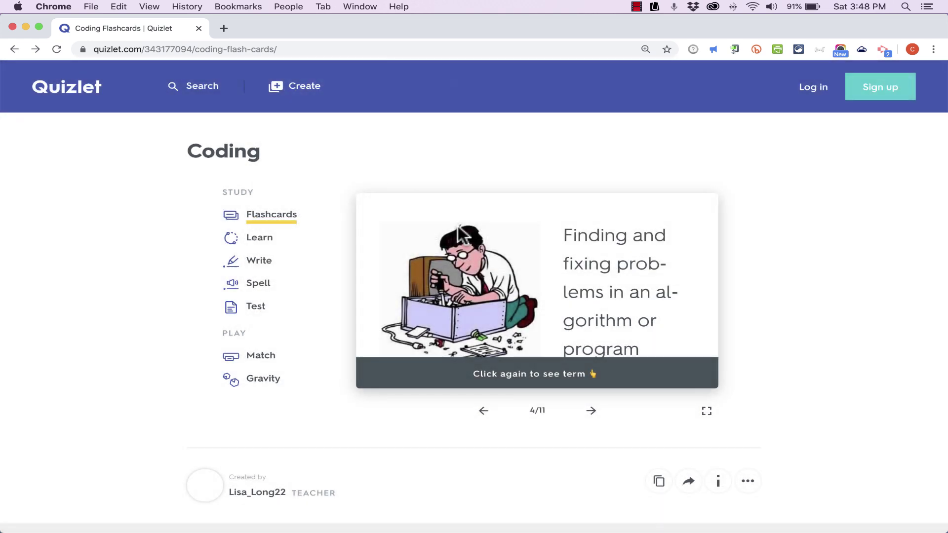
click(259, 262)
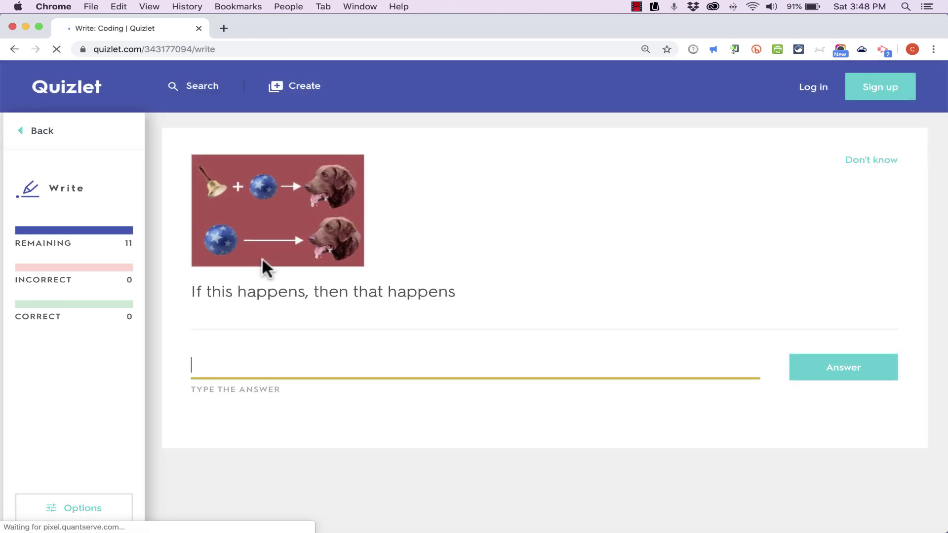
key(super+bracketleft)
click(256, 285)
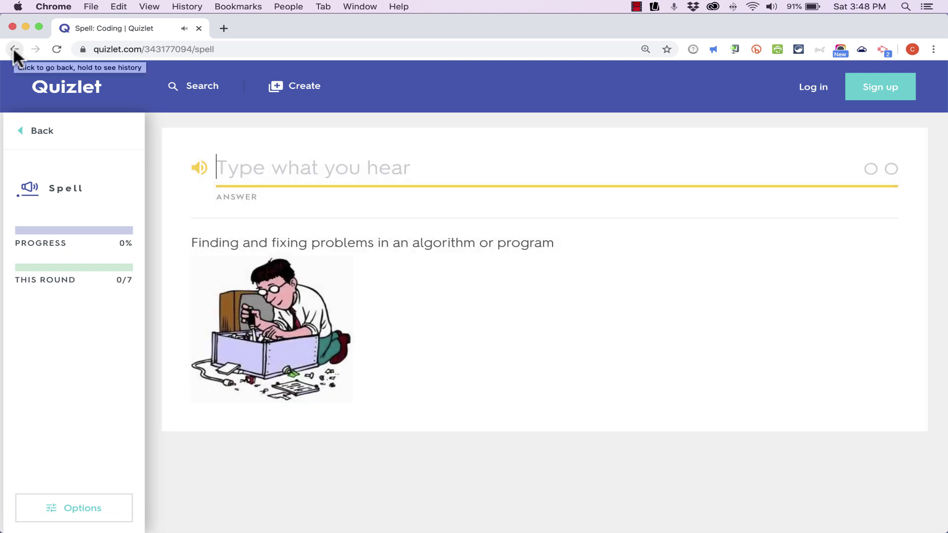
click(14, 49)
click(260, 308)
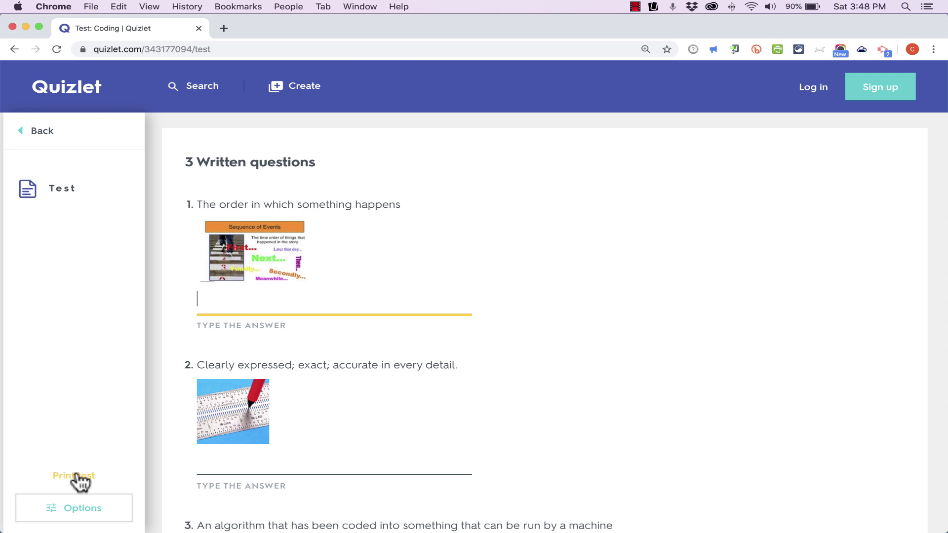
key(super+Left)
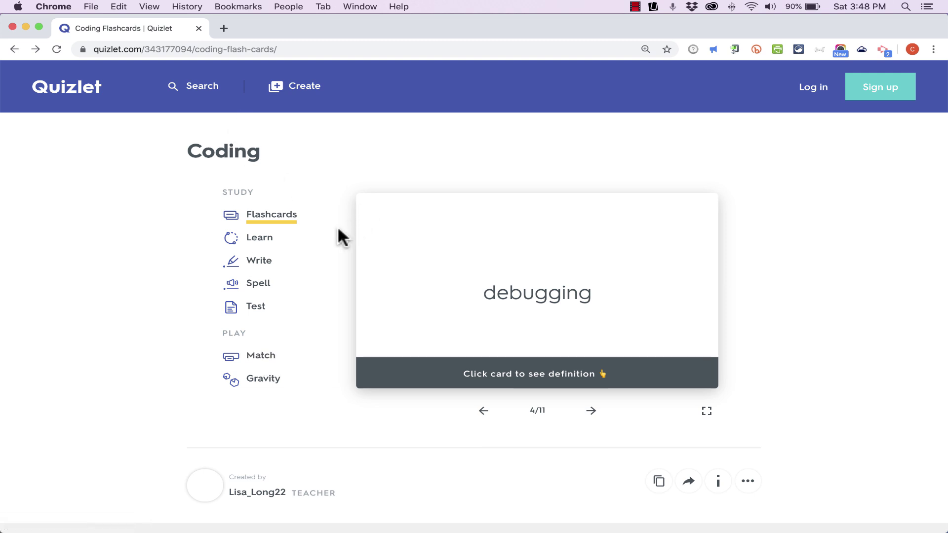
Start the set's Match game and pair "algorithm" and "precise" with their definitions.
click(270, 357)
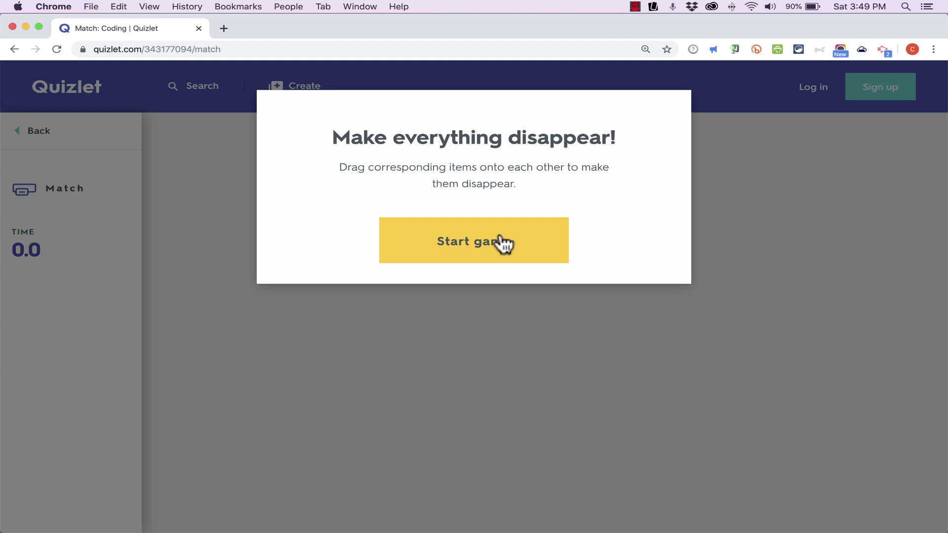
click(503, 244)
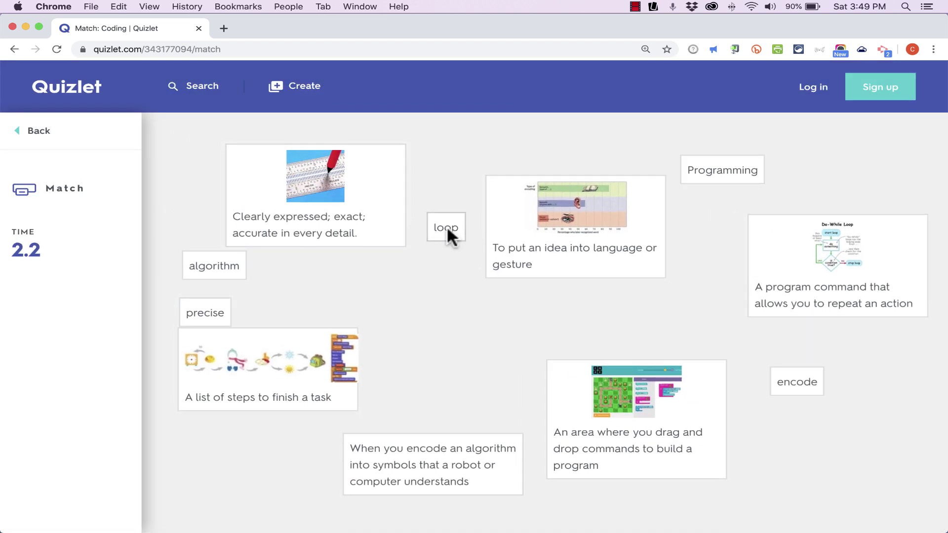
drag(213, 267, 277, 397)
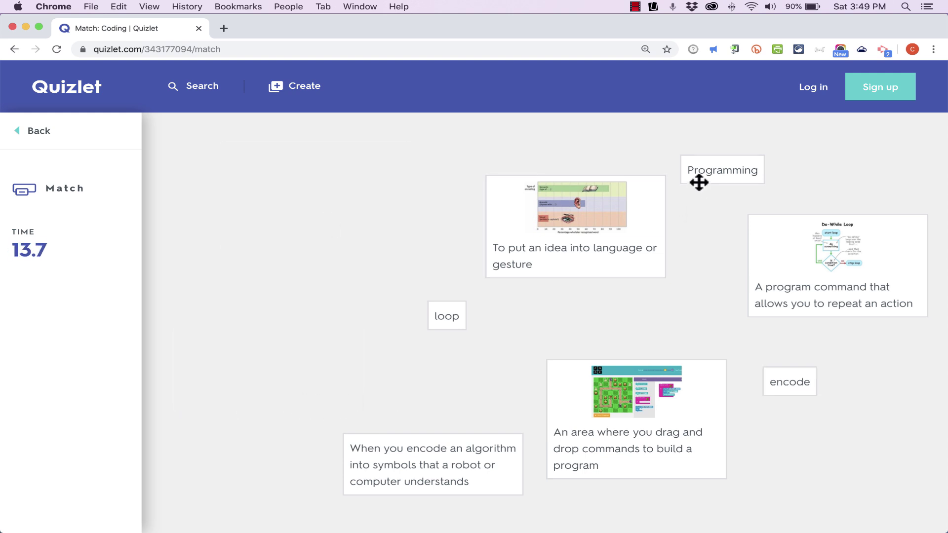
Try "Programming" and "encode" against other tiles, and match "loop" with "A program command that allows you to repeat an action".
drag(698, 182, 630, 244)
drag(543, 334, 849, 292)
drag(788, 382, 674, 344)
drag(447, 316, 607, 409)
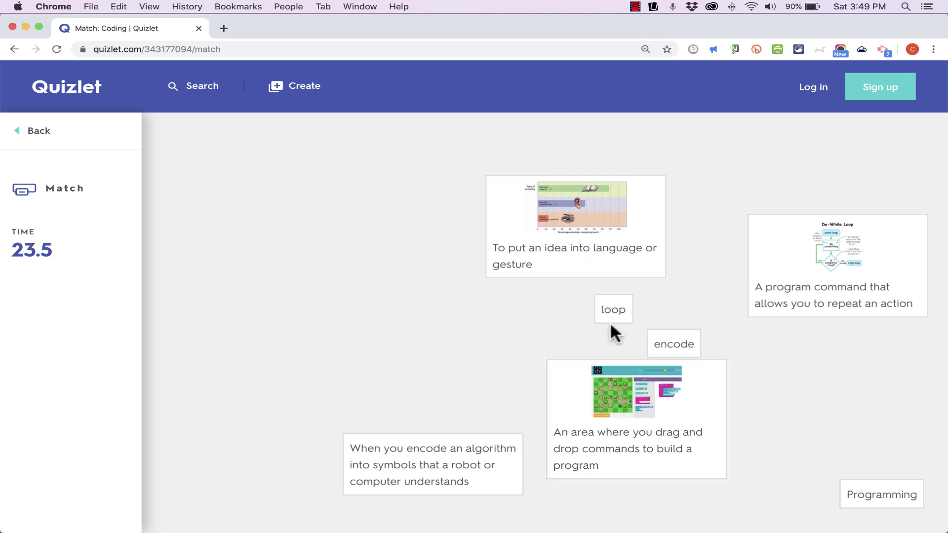
drag(632, 313, 817, 282)
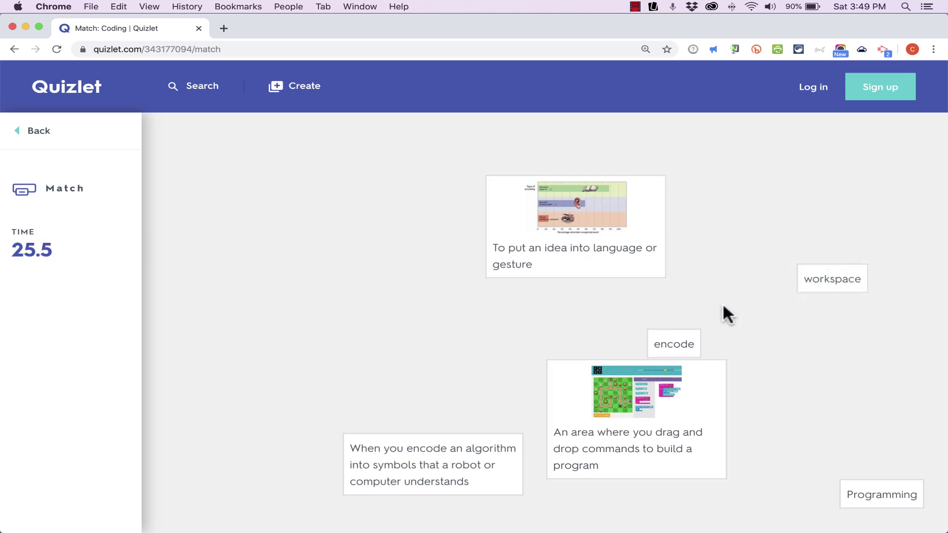
Leave the Match game and start Gravity with all terms, answers by definition and medium difficulty.
click(22, 48)
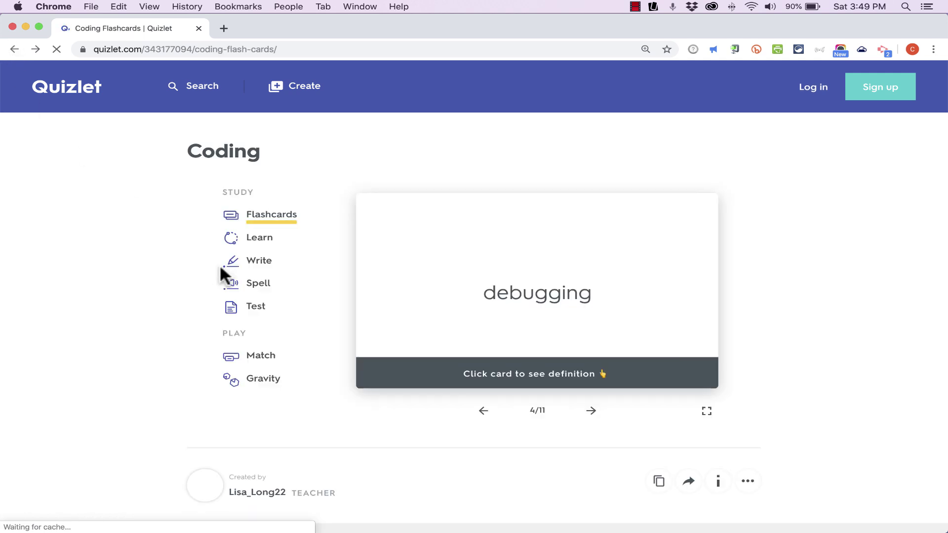
click(272, 380)
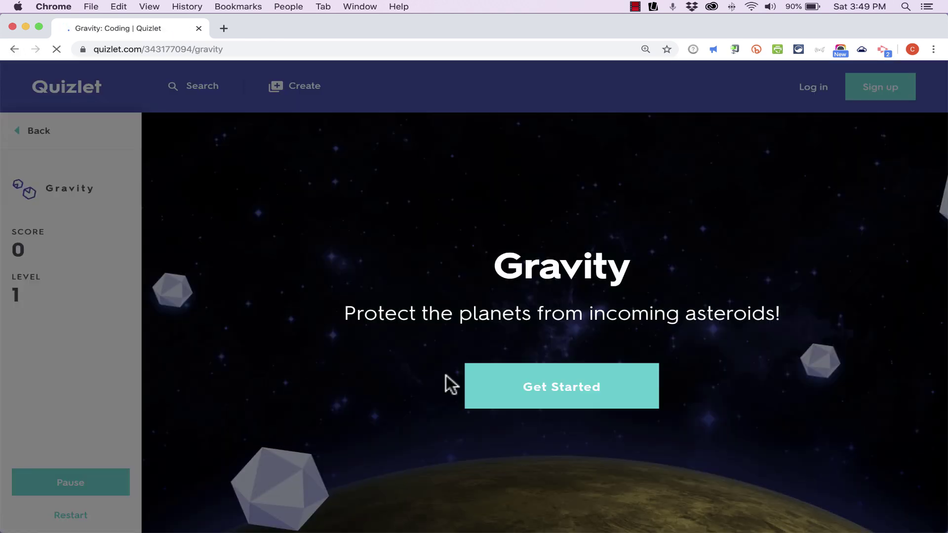
click(599, 394)
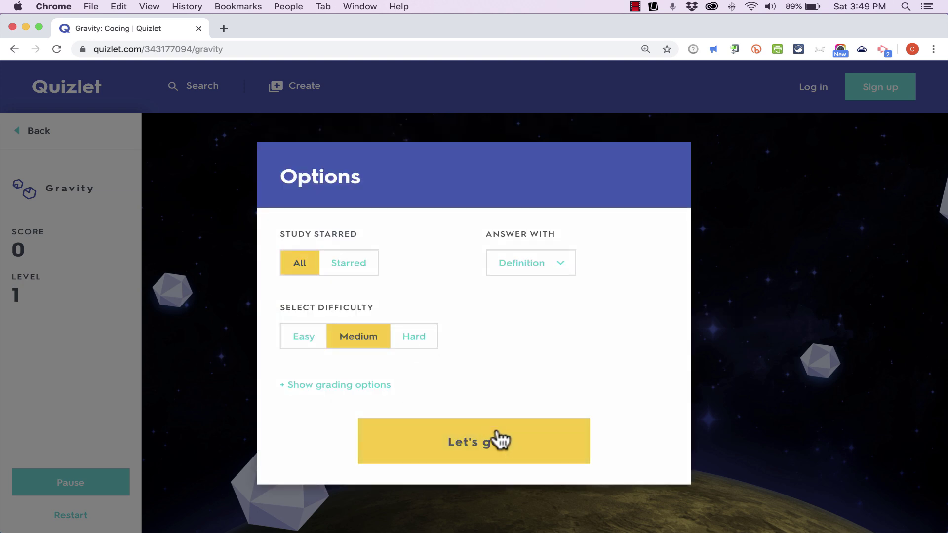
click(499, 439)
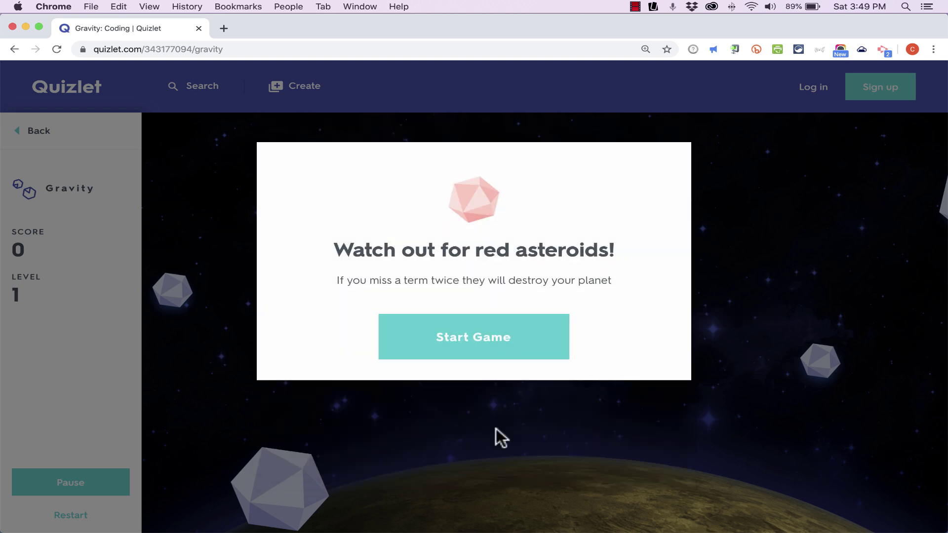
click(490, 337)
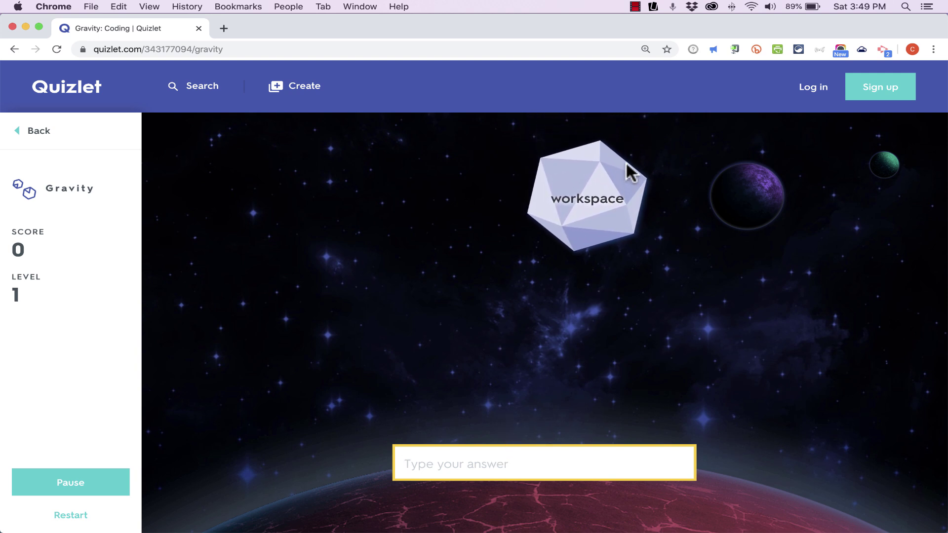
text(jalsjdf.klas.lk)
key(super+a)
key(BackSpace)
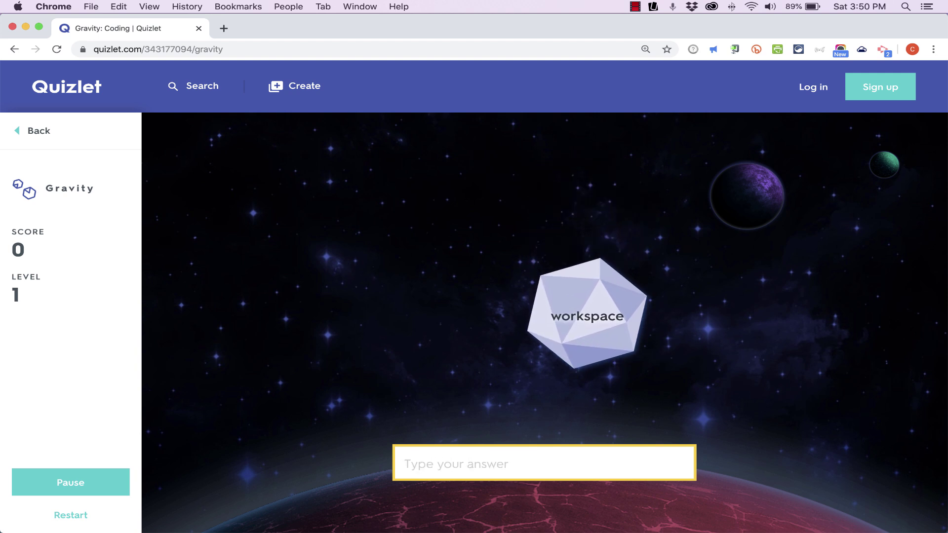
Restart Gravity with all terms and medium difficulty, setting the answers to be given with the term.
click(13, 50)
click(262, 375)
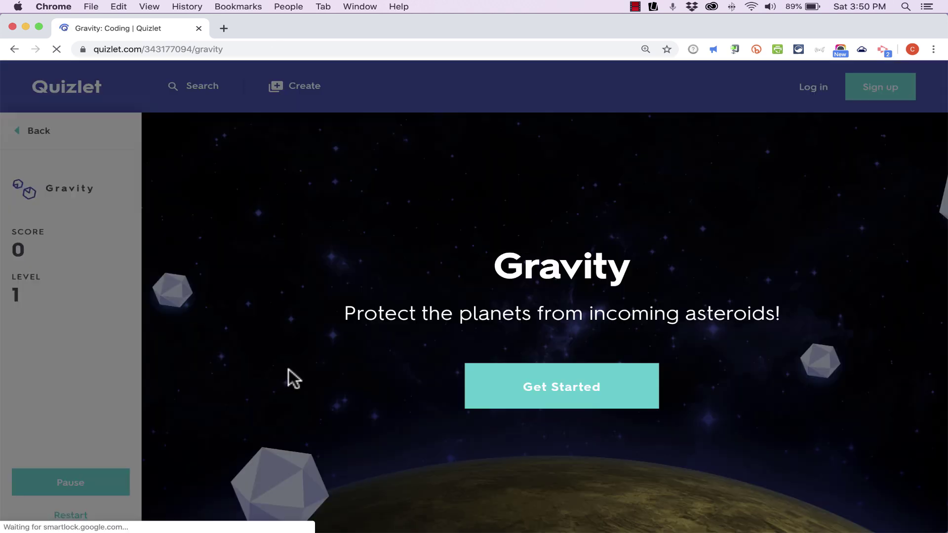
click(469, 375)
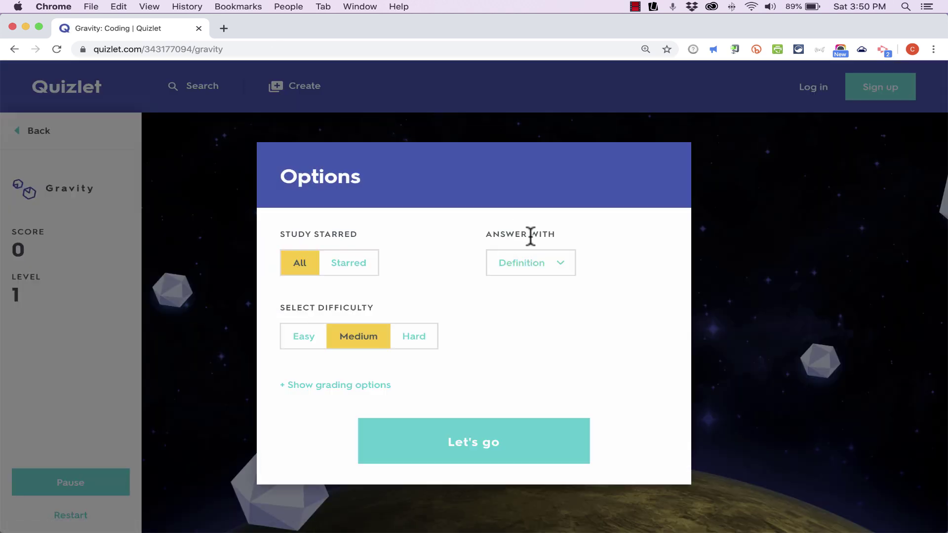
click(566, 271)
click(547, 252)
click(500, 441)
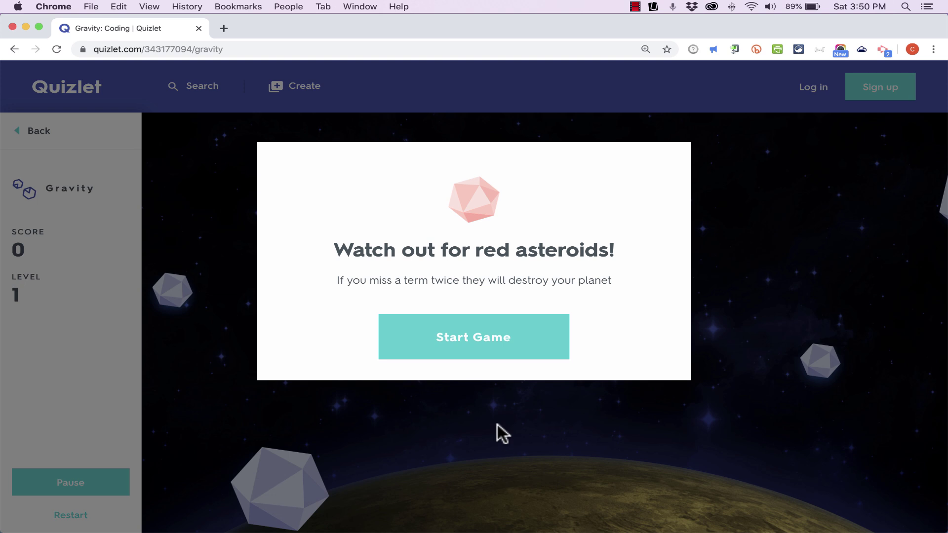
click(489, 340)
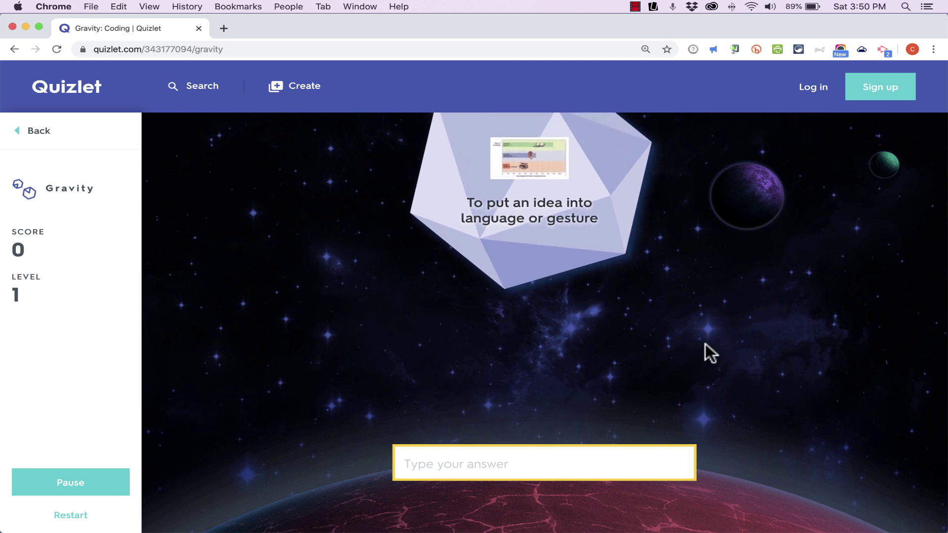
Enter "co" as a trial answer in Gravity, clear it, and return to the Coding set page.
text(co)
key(BackSpace)
key(BackSpace)
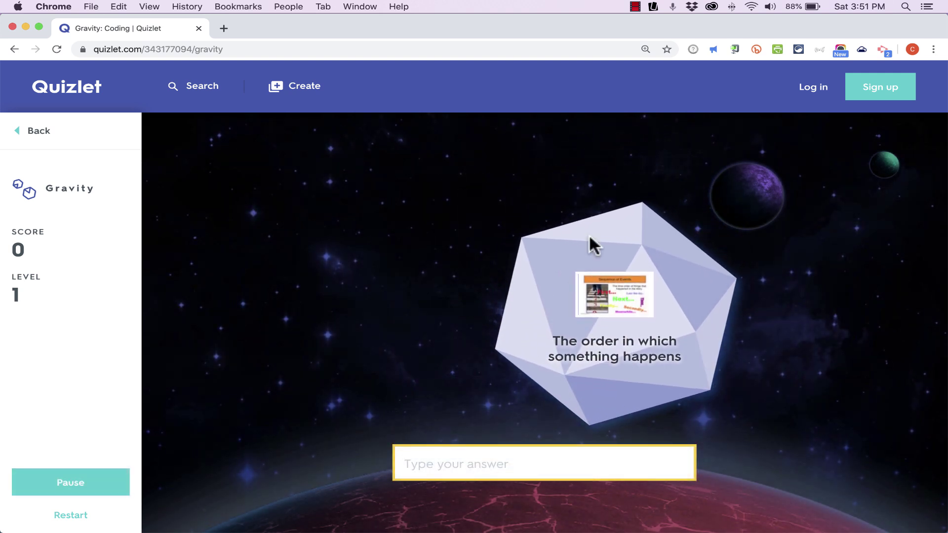
click(15, 50)
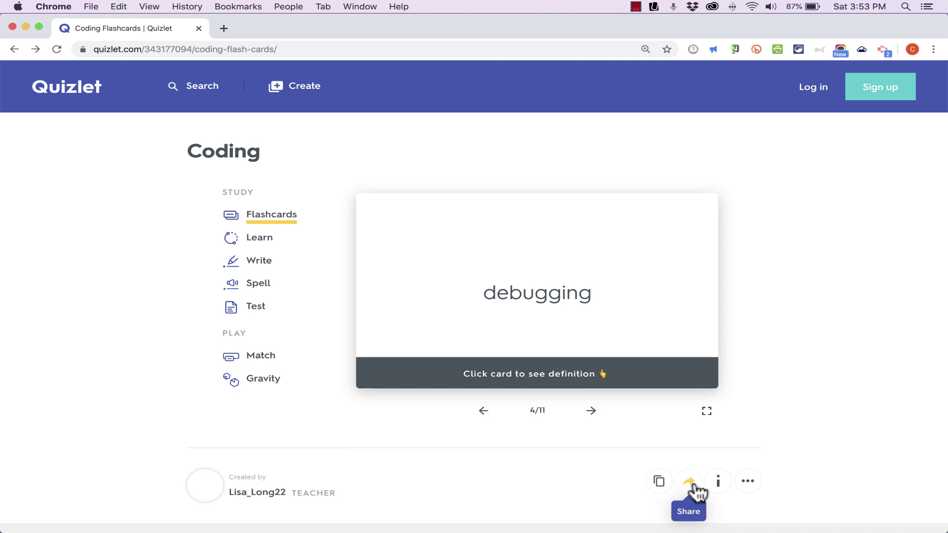
View the Coding set's share link and social sharing options, and return to the set.
scroll(599, 403, down, 1)
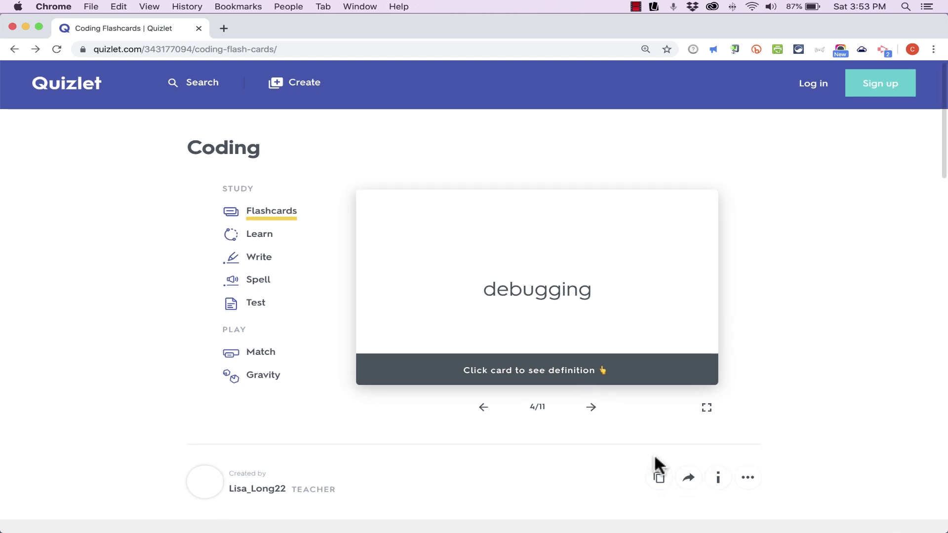
click(690, 475)
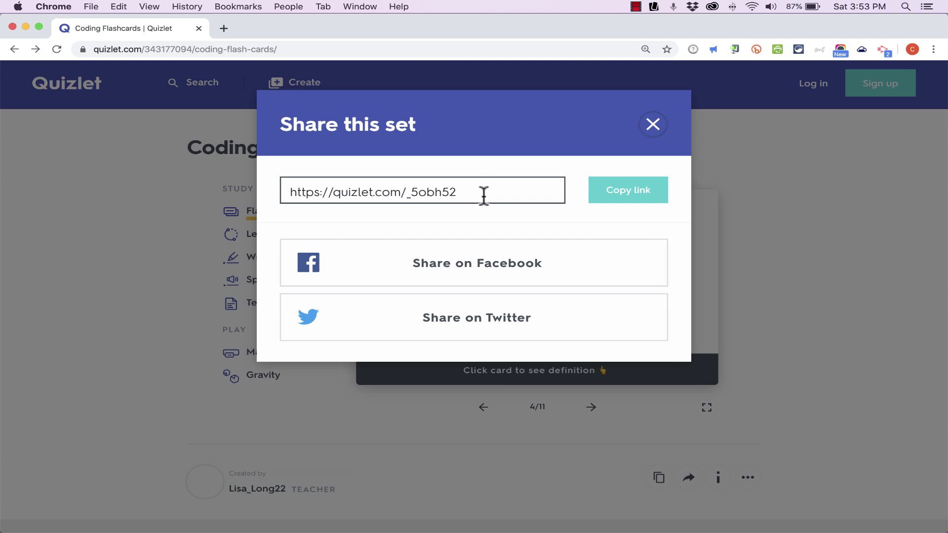
click(654, 125)
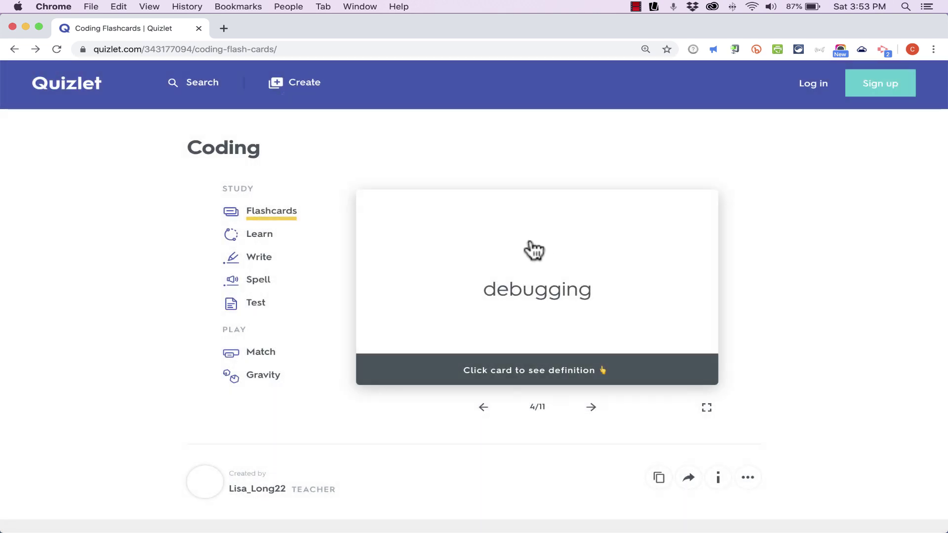
scroll(385, 298, up, 1)
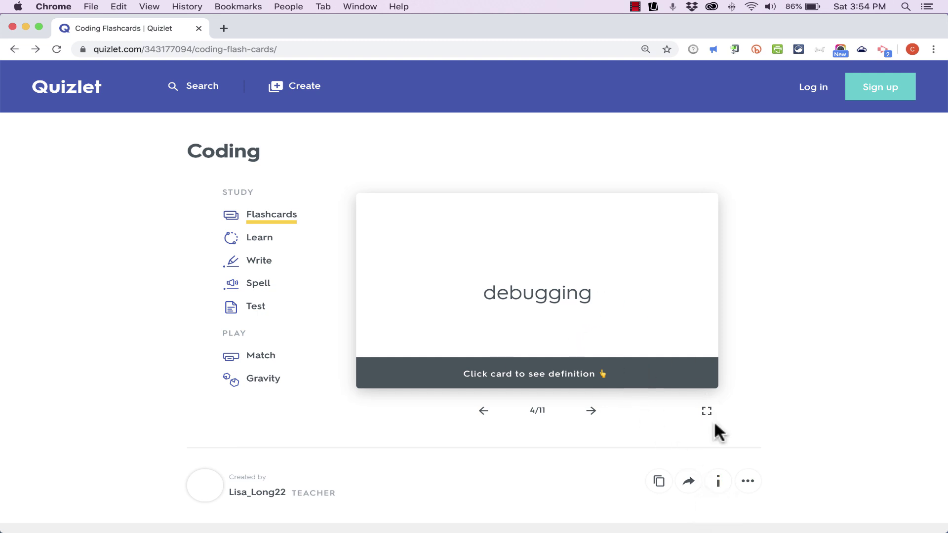
View the HTML embed code for the Coding set's Match mode and close the embed dialog.
click(748, 483)
scroll(748, 490, down, 5)
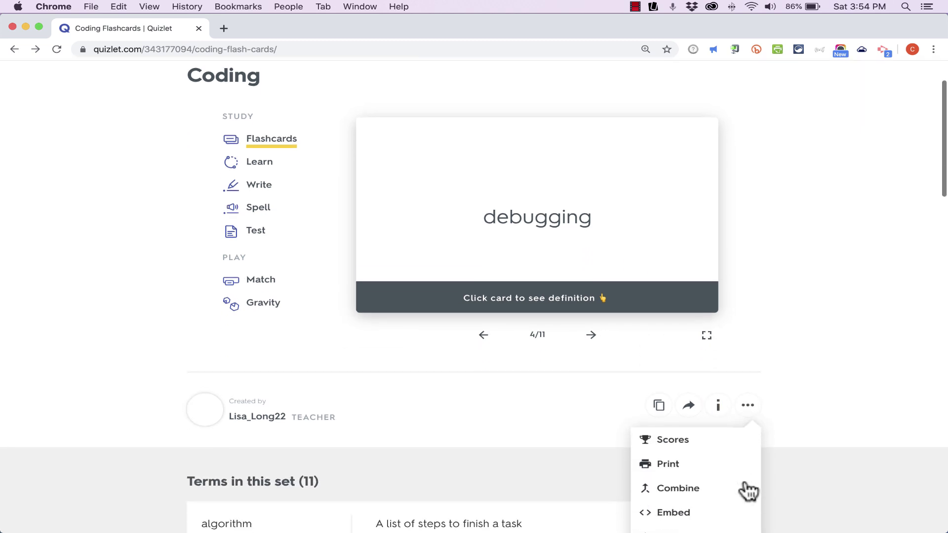
scroll(754, 391, down, 1)
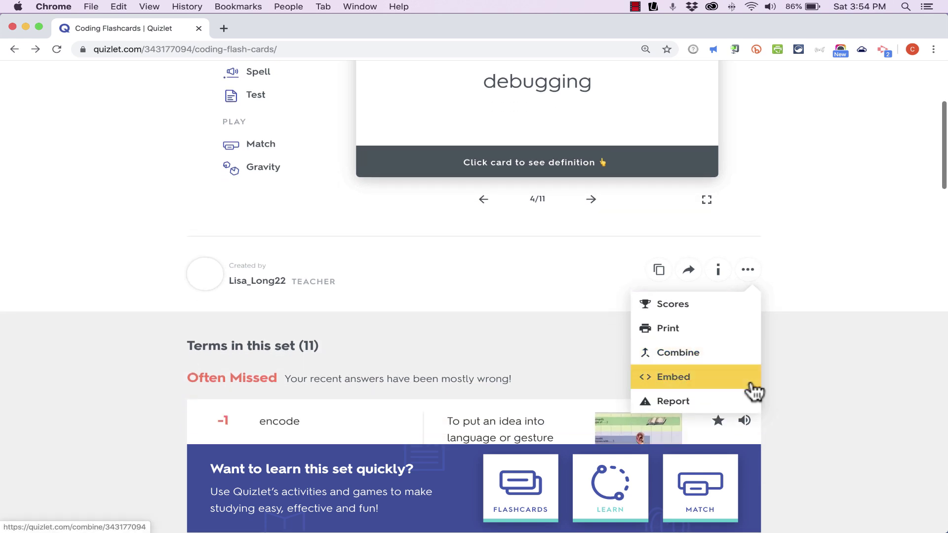
click(679, 376)
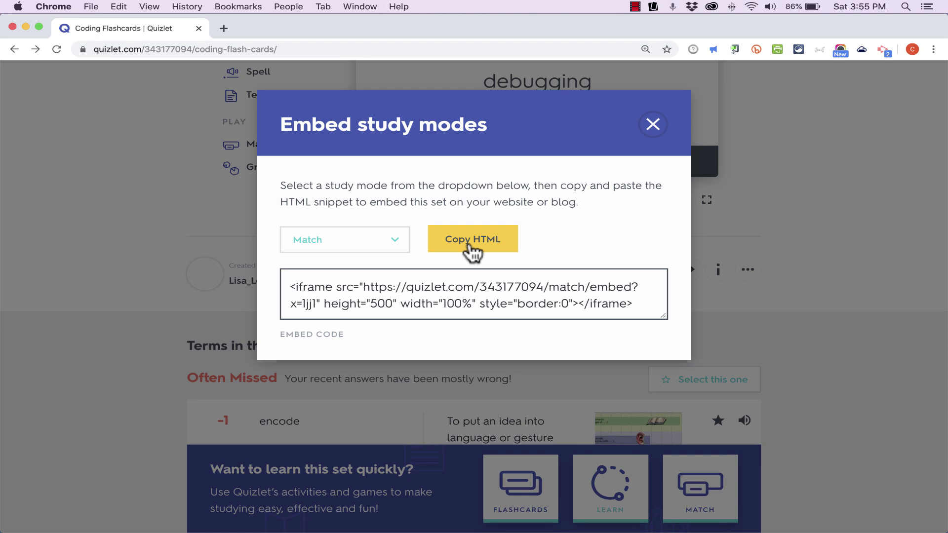
click(654, 127)
scroll(660, 173, up, 3)
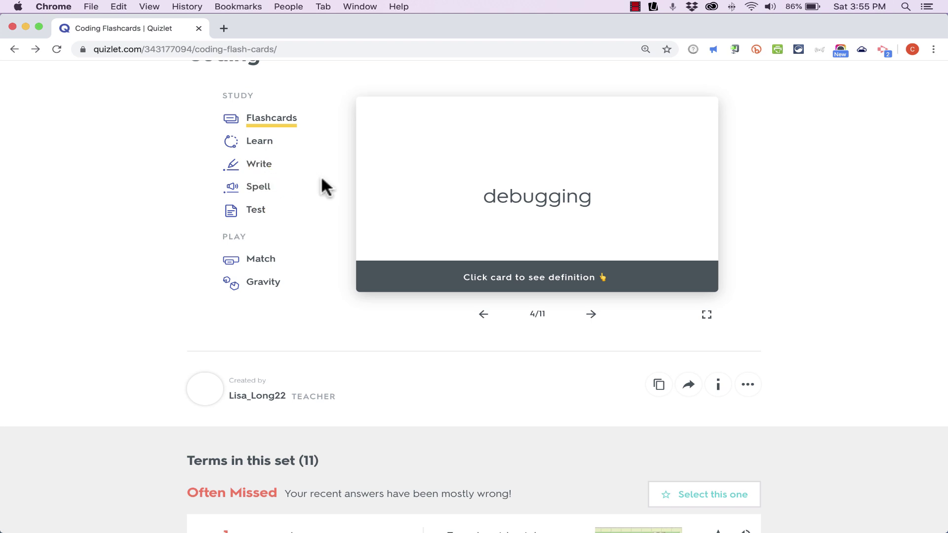
scroll(322, 179, up, 3)
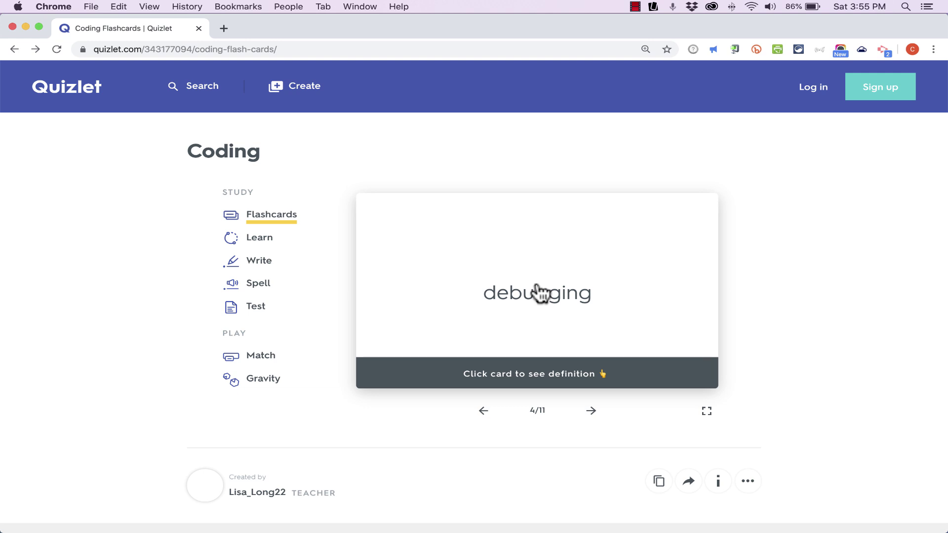
Return to the coding search results and open the 37-term Coding set.
scroll(630, 190, up, 1)
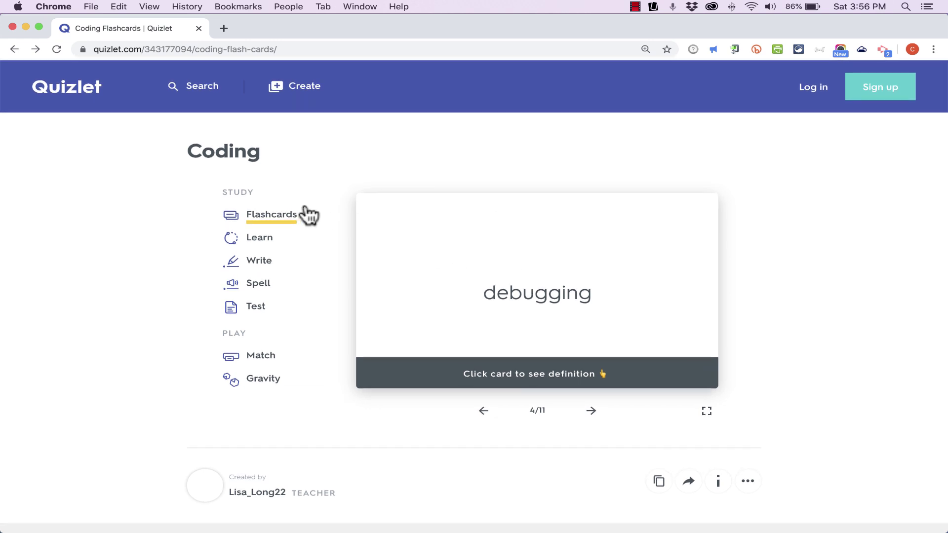
click(11, 50)
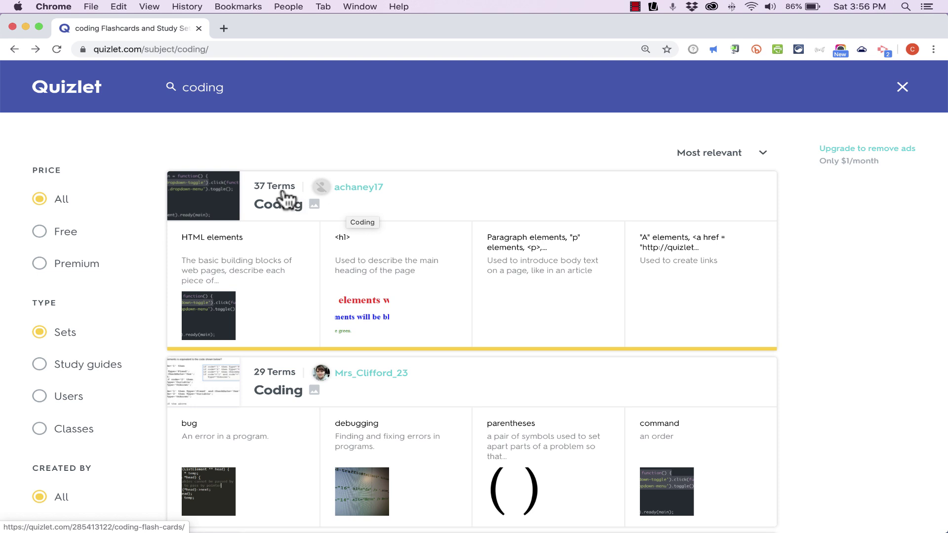
click(281, 192)
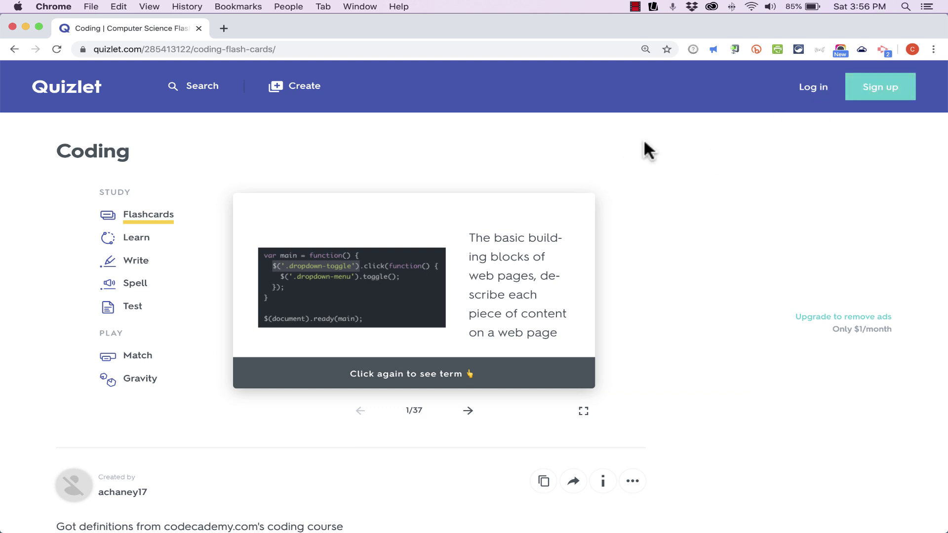
View the Quizlet Live feature page linked in the page footer, and return to the 37-term Coding set.
scroll(562, 216, down, 15)
scroll(563, 222, down, 20)
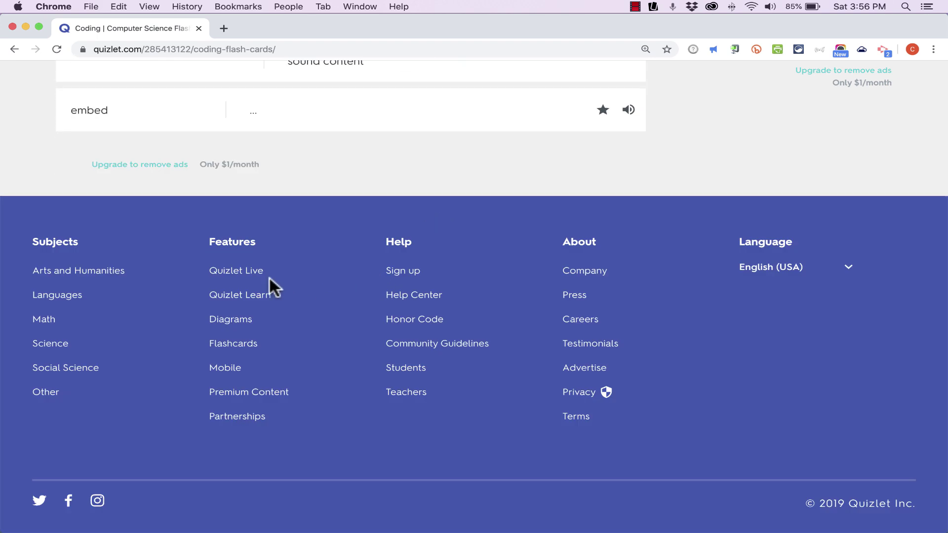
click(226, 270)
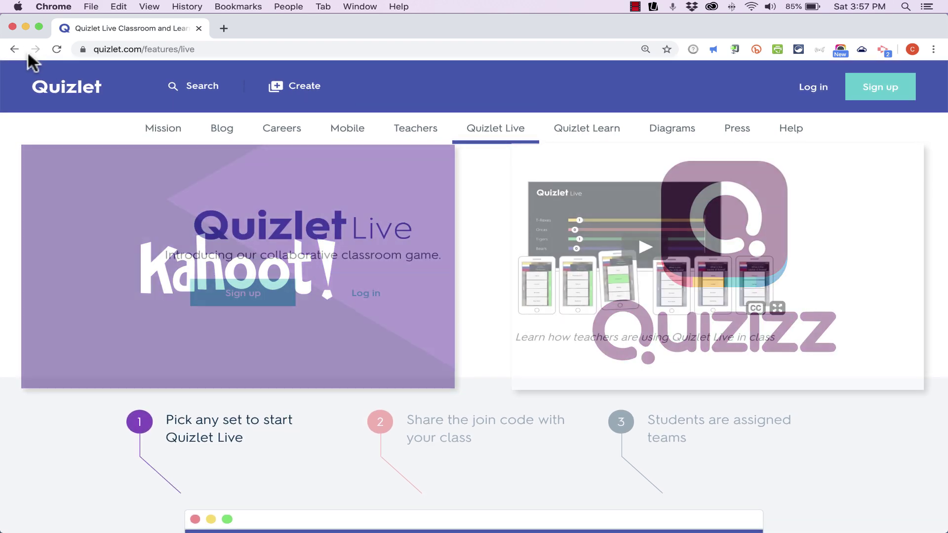
click(14, 49)
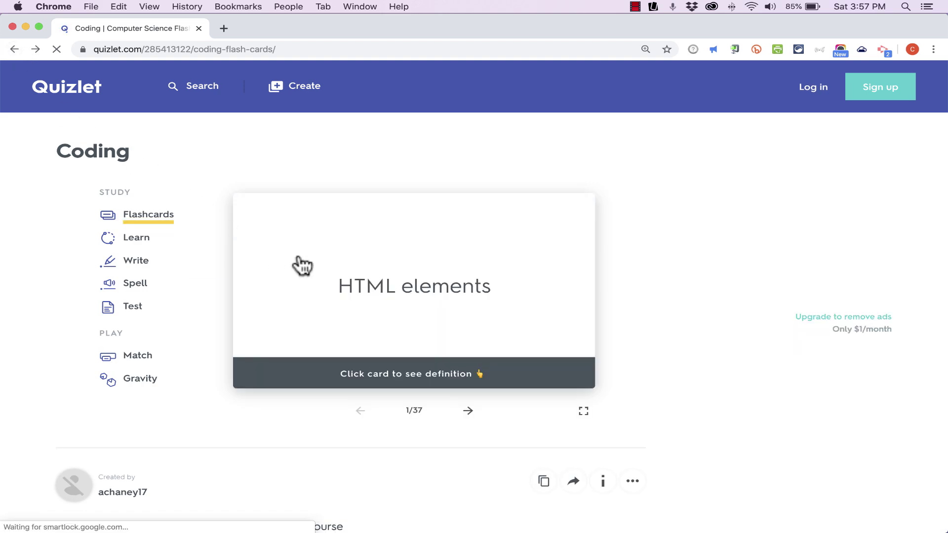
scroll(298, 262, down, 15)
scroll(350, 251, up, 15)
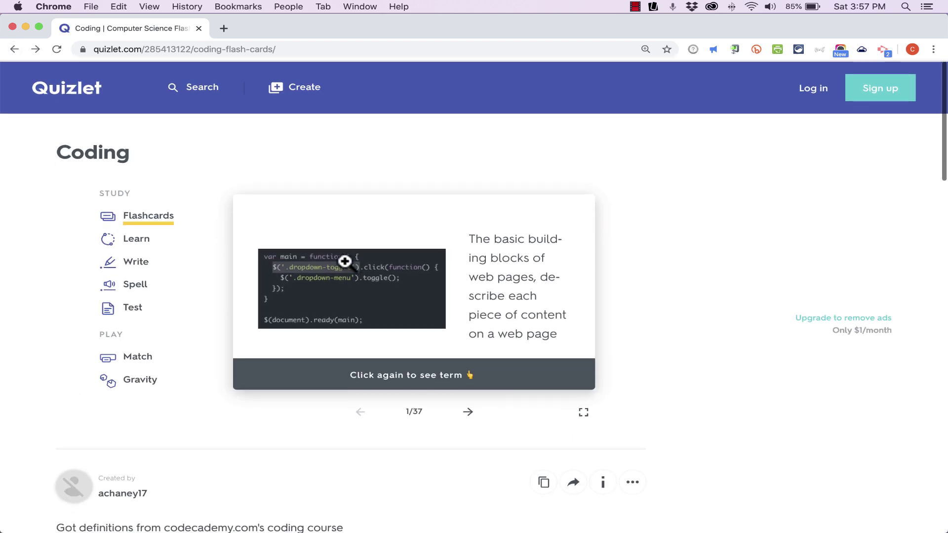
Examine the available log-in options, including Google and Facebook, and close the log-in dialog.
click(822, 88)
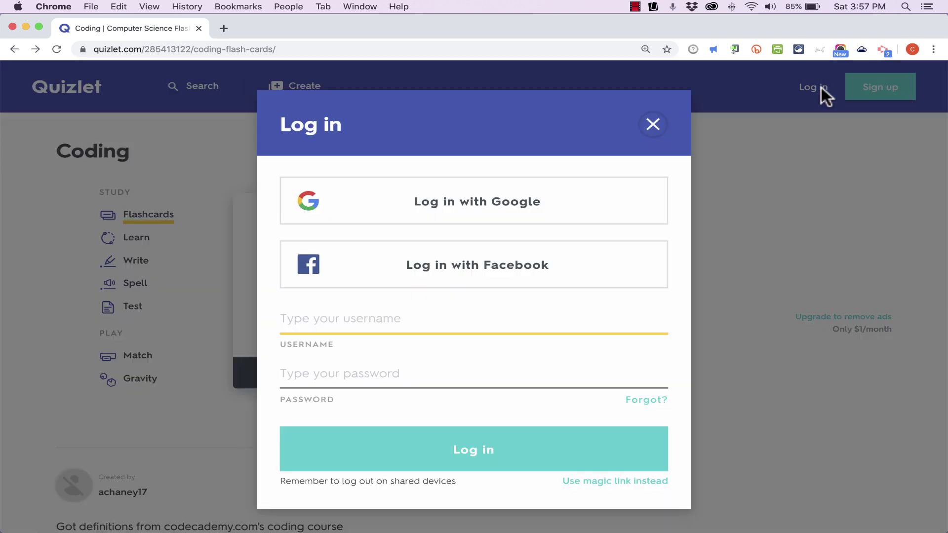
click(659, 126)
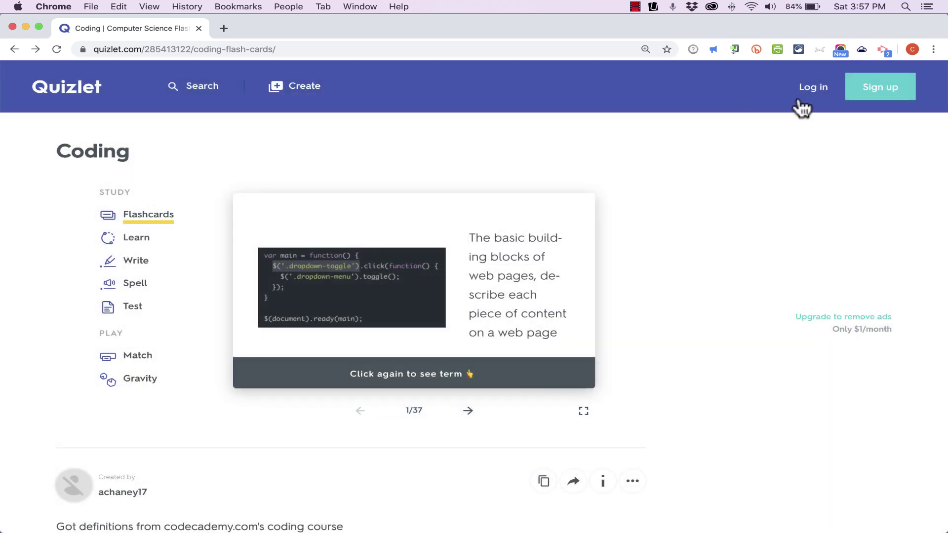
click(820, 89)
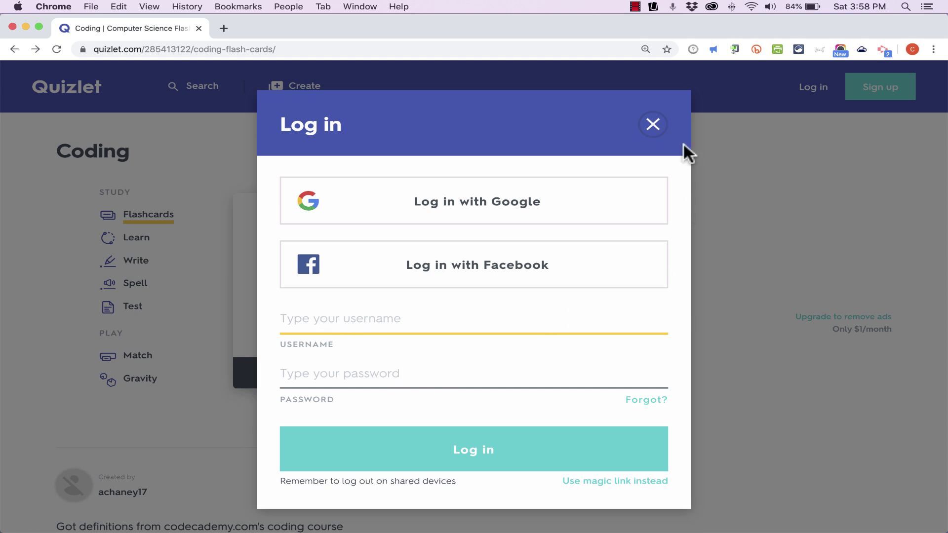
click(658, 122)
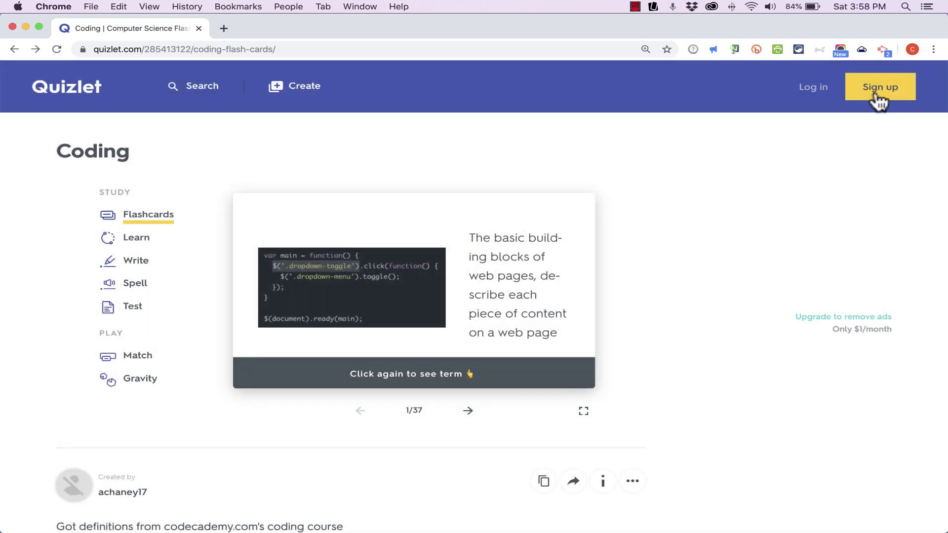
click(818, 93)
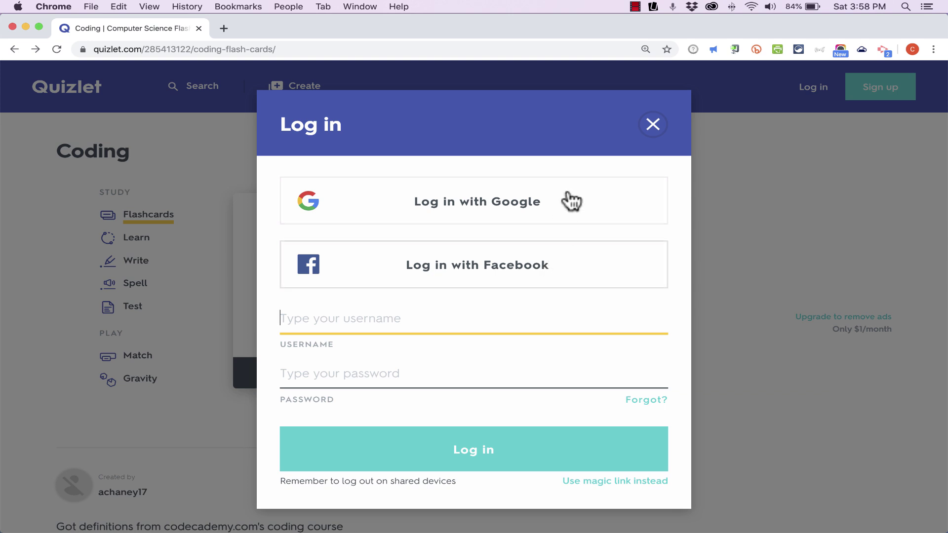
click(661, 121)
Examine the sign-up form's Google, Facebook and email registration options.
click(879, 86)
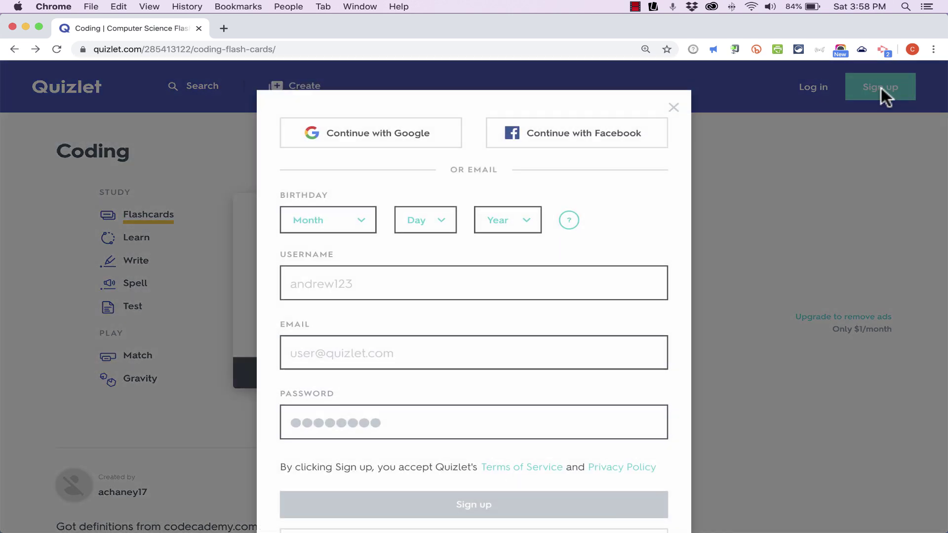
scroll(462, 434, down, 3)
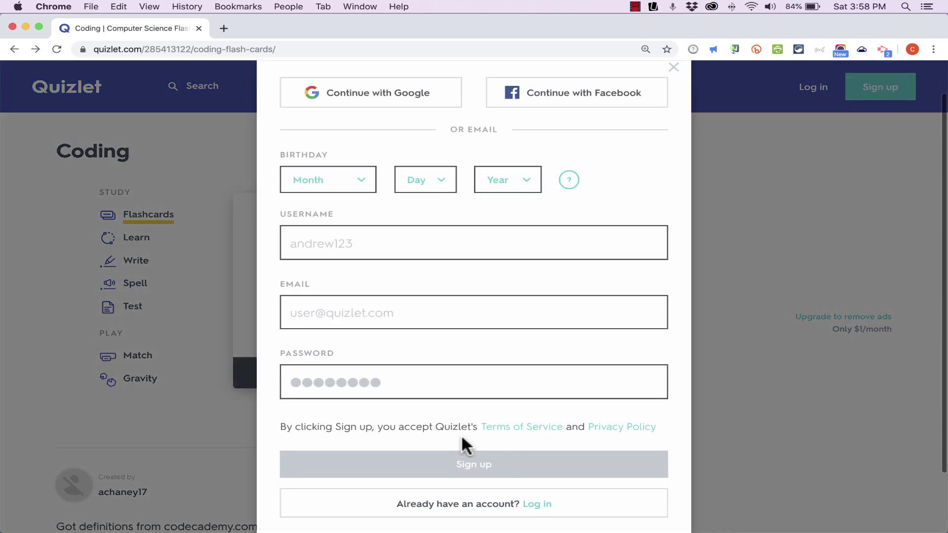
scroll(474, 395, up, 3)
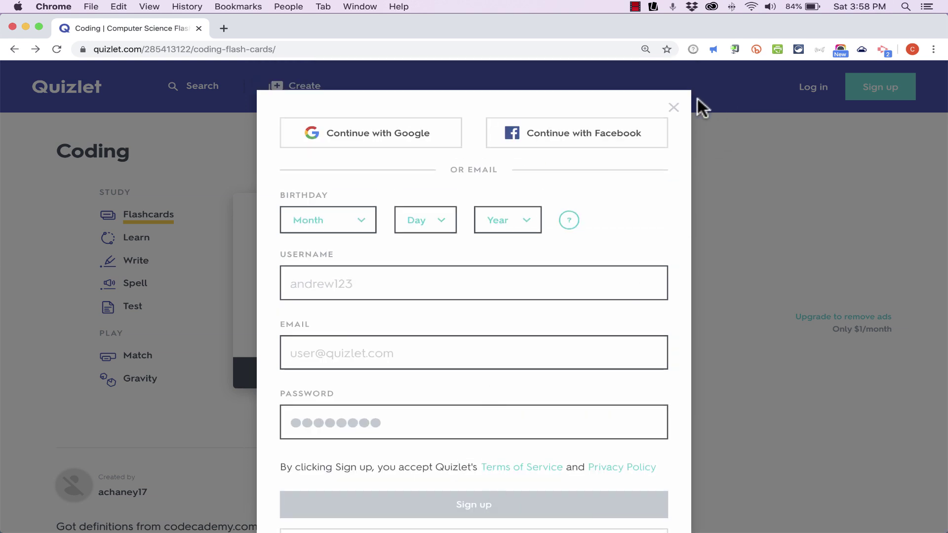
Leave the sign-up form for the log-in dialog and log in with Google.
click(818, 99)
click(817, 99)
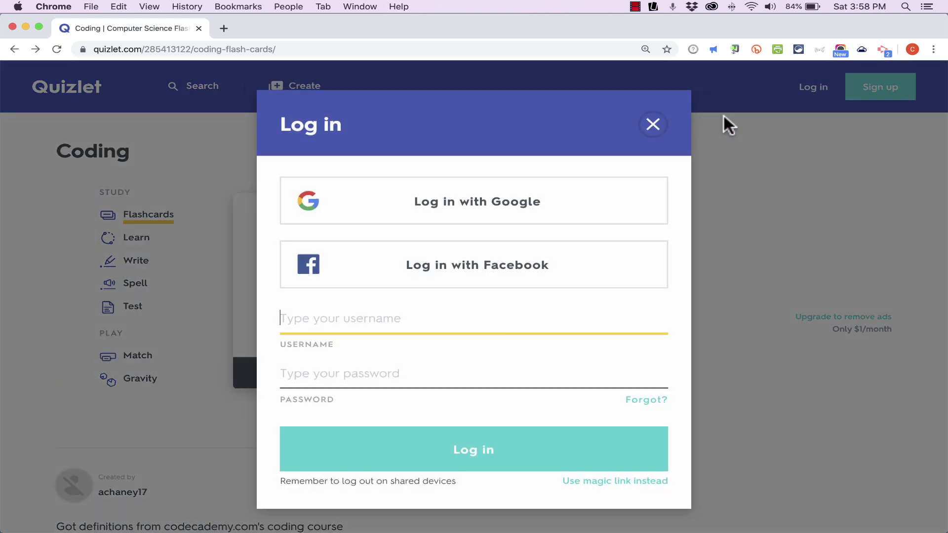
click(492, 205)
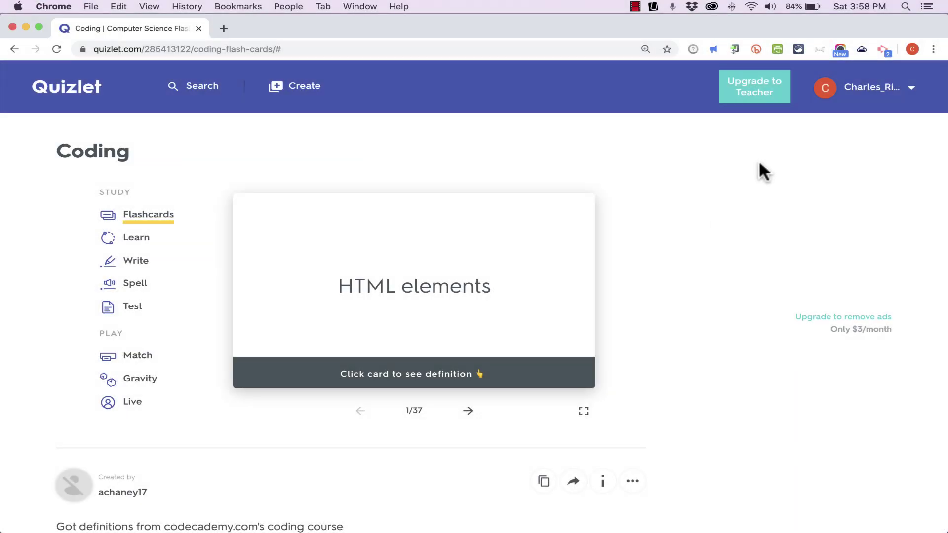
Open the Upgrade to Teacher page and review the Quizlet Teacher pricing and features.
click(770, 99)
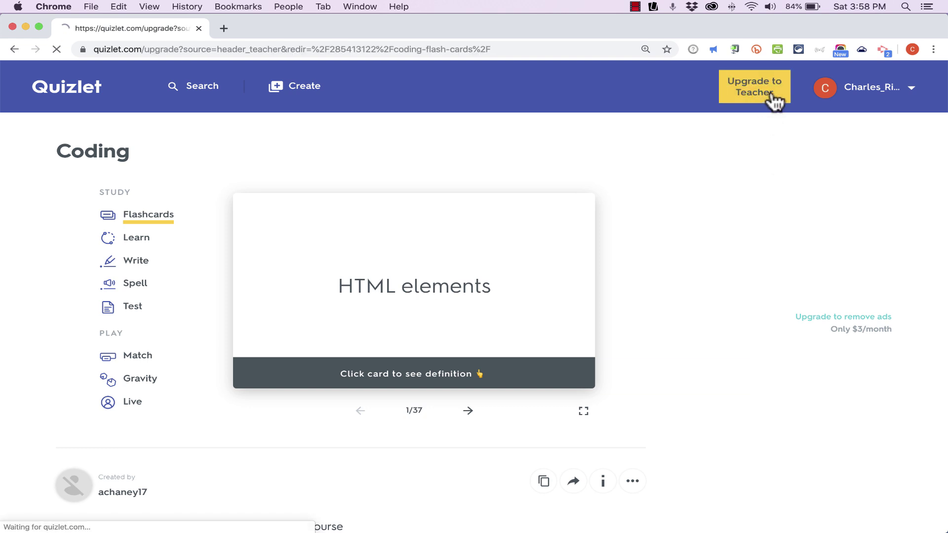
scroll(398, 265, down, 1)
scroll(398, 266, up, 1)
scroll(397, 266, down, 5)
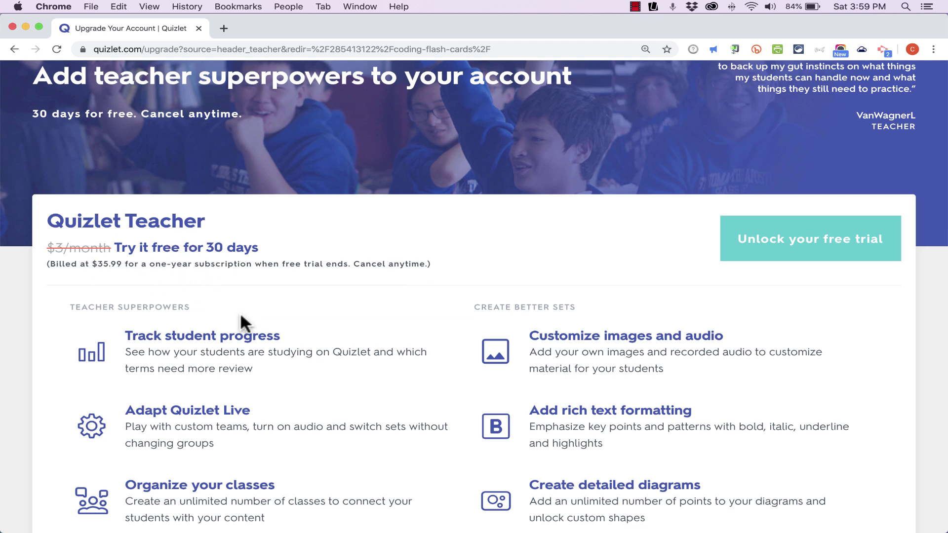
scroll(264, 326, down, 5)
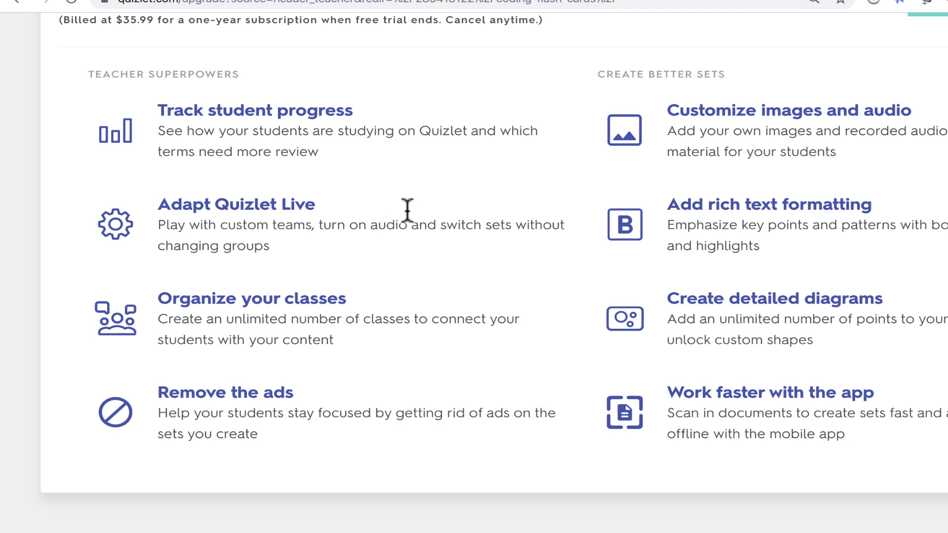
Review the Quizlet Teacher trial pricing and the teacher superpowers list, highlighting the Track student progress feature.
scroll(451, 229, up, 3)
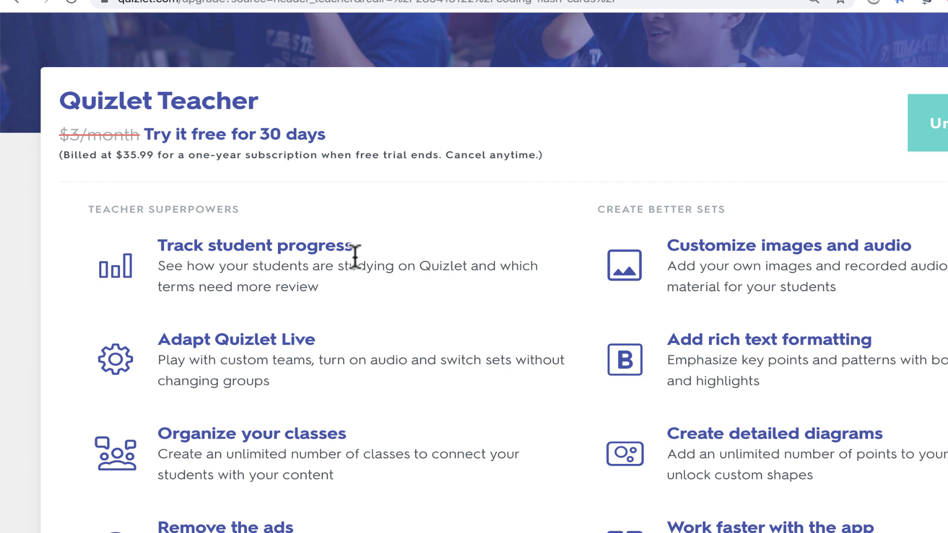
scroll(328, 223, up, 1)
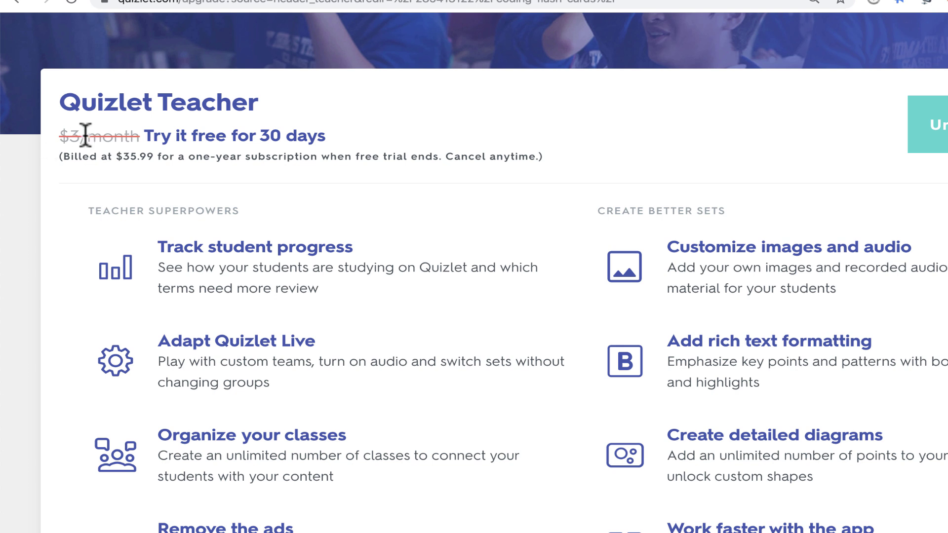
scroll(198, 178, down, 1)
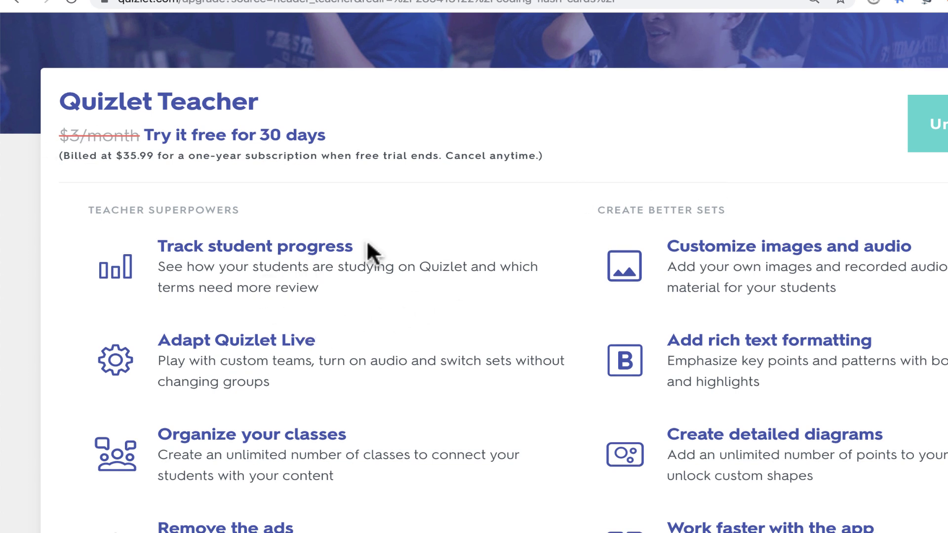
drag(369, 241, 159, 242)
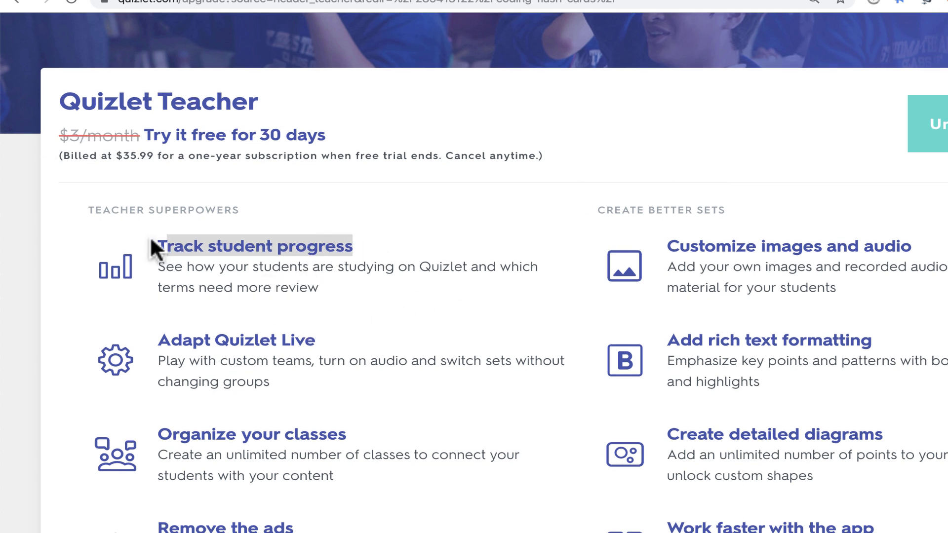
Return to the Coding study set, open Quizlet Live and create a game from the set.
click(16, 1)
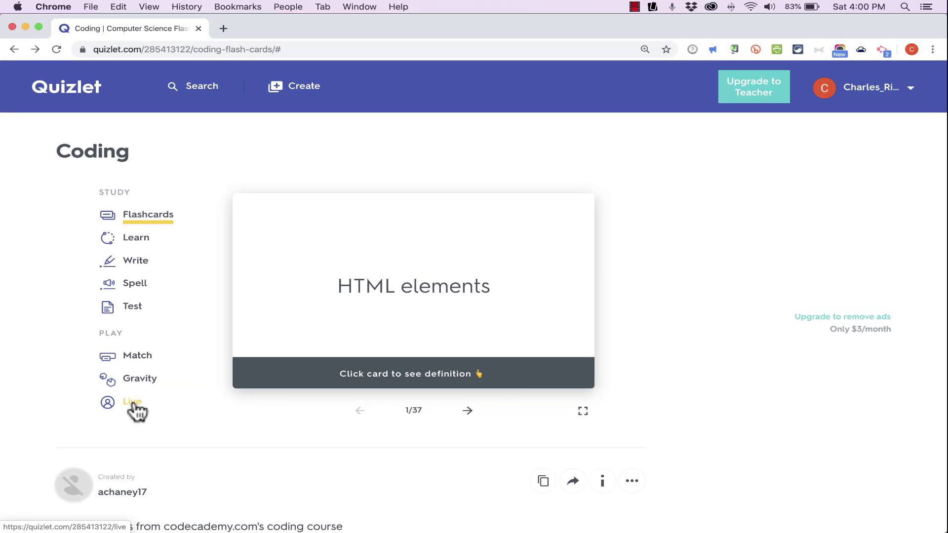
click(133, 405)
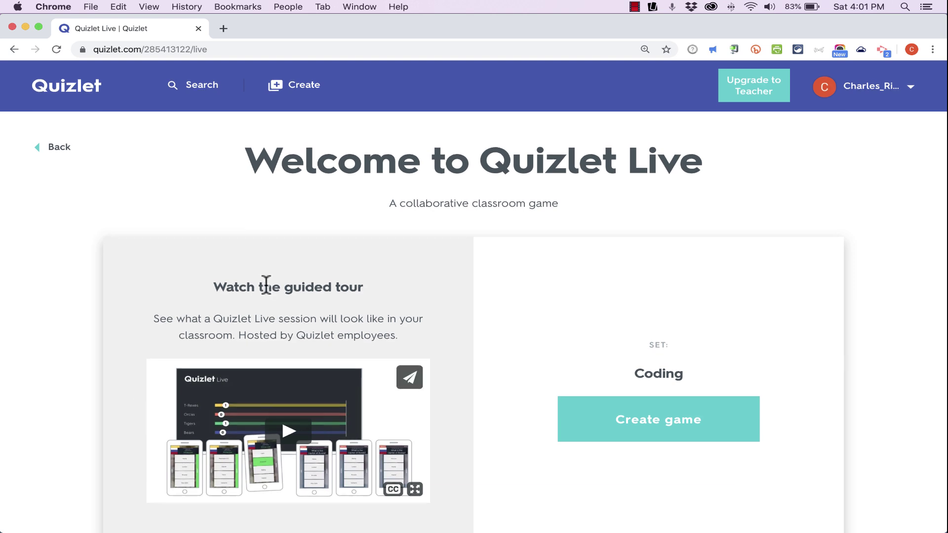
scroll(265, 282, down, 3)
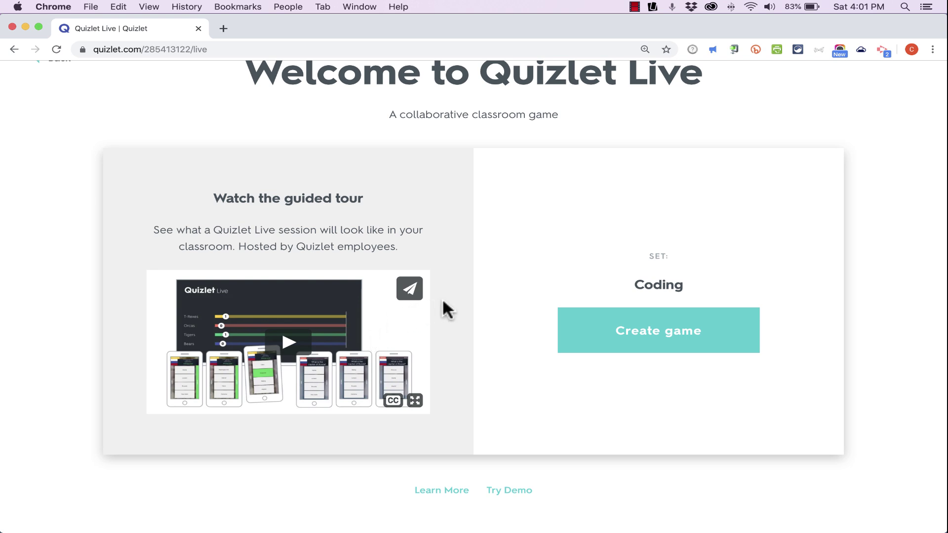
click(679, 341)
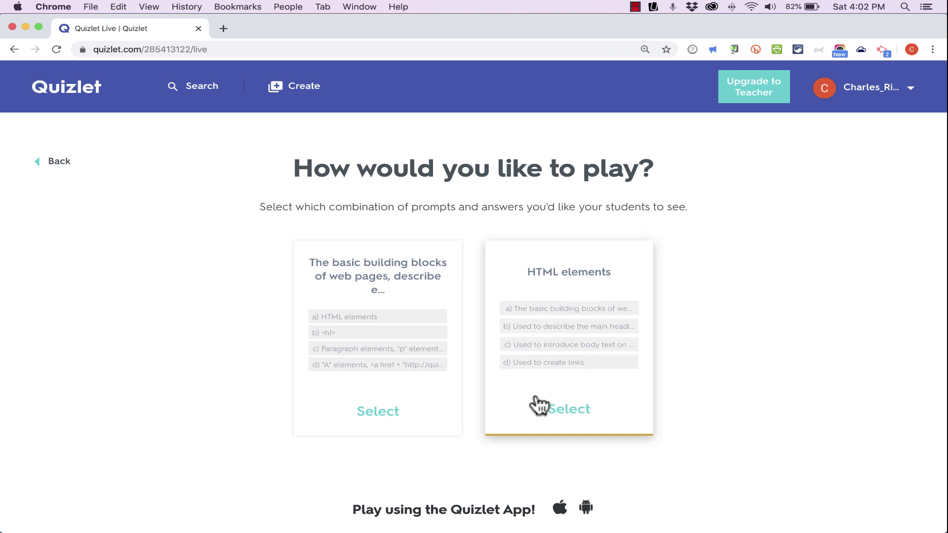
Use definitions as prompts and terms as answers for the Live game, and turn its music off.
click(381, 357)
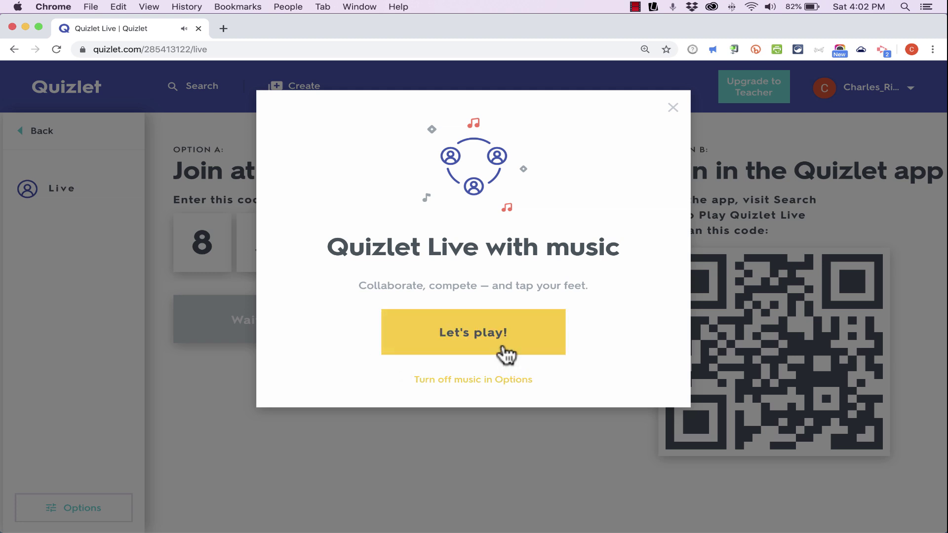
click(500, 381)
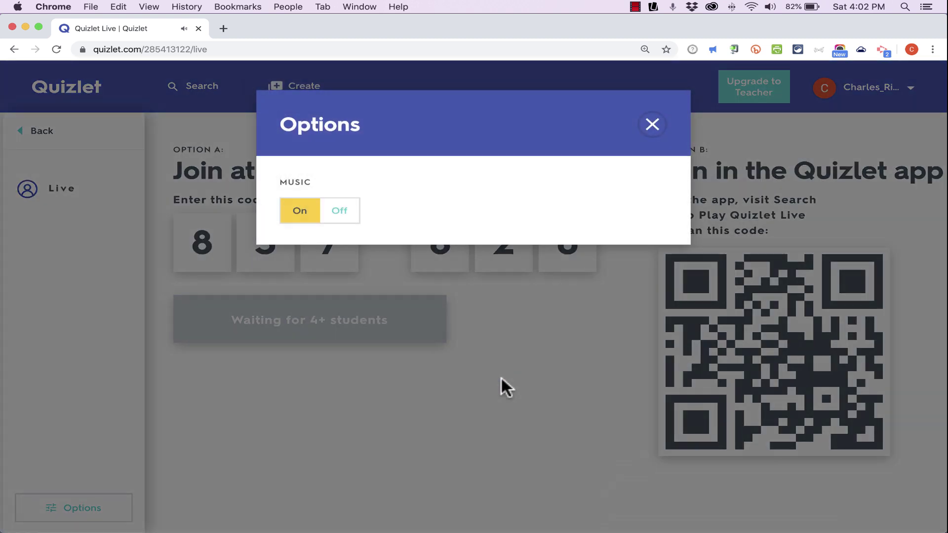
click(344, 212)
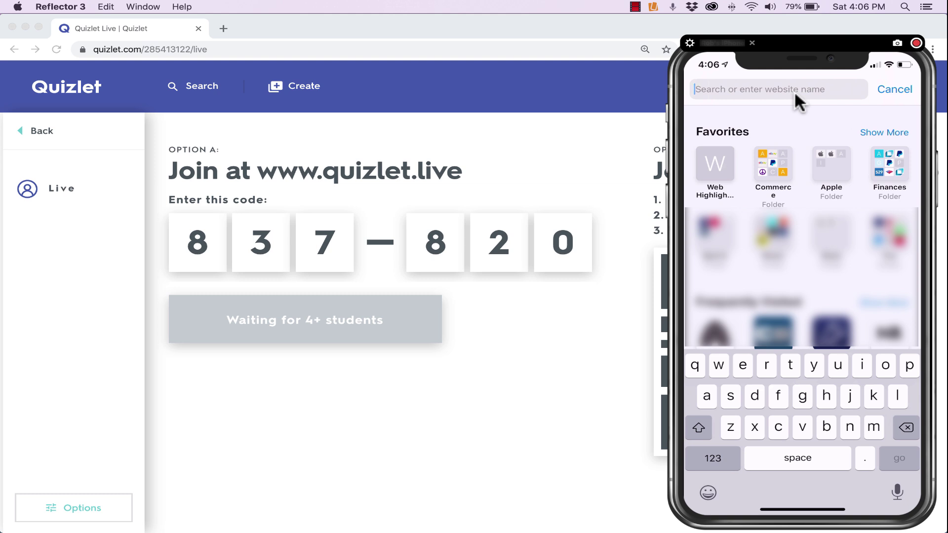
On the mirrored phone, go to quizlet.live and join the game with the displayed join code and the name Awesome.
text(quizlet.)
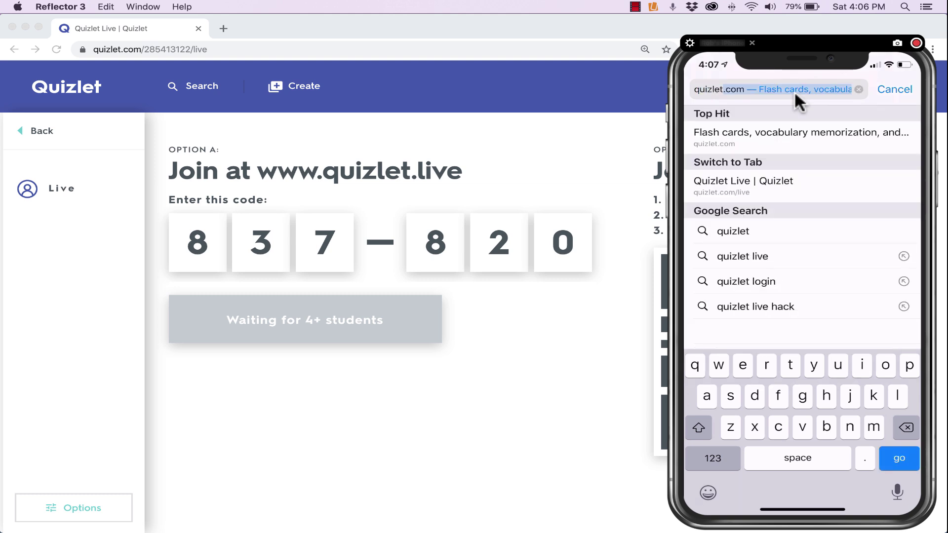
text(live)
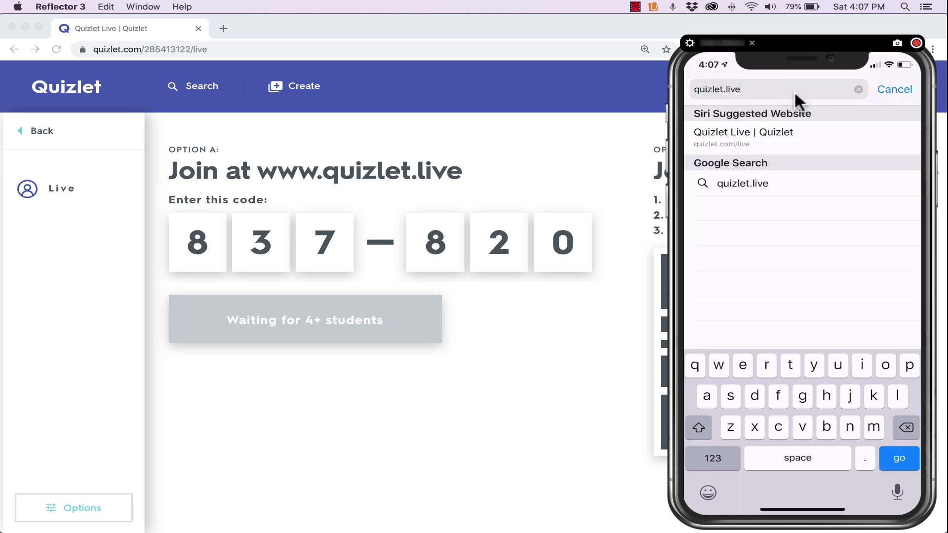
key(Return)
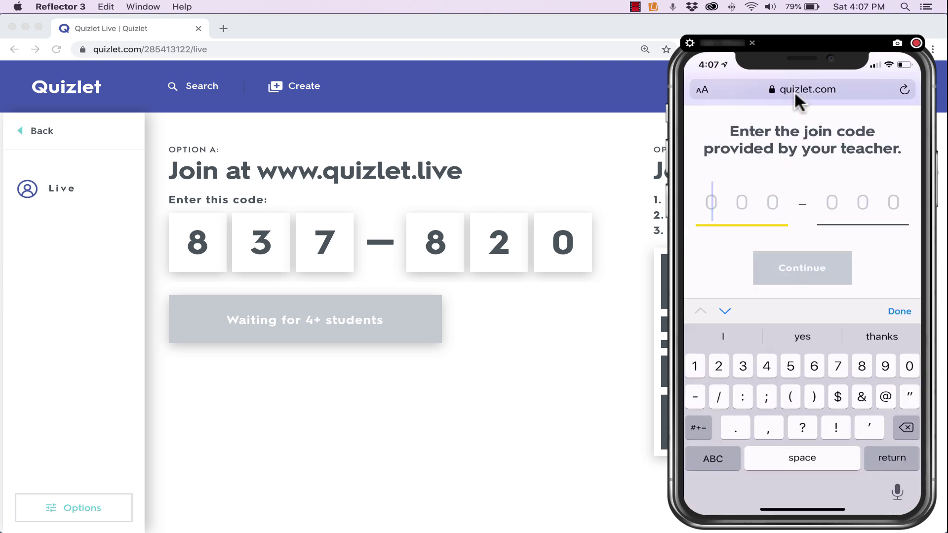
text(837820)
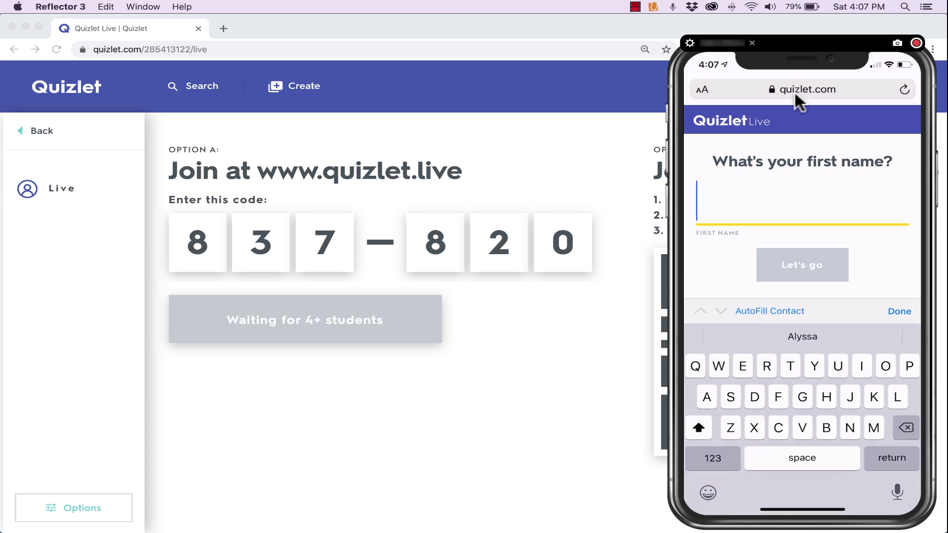
text(Awesome)
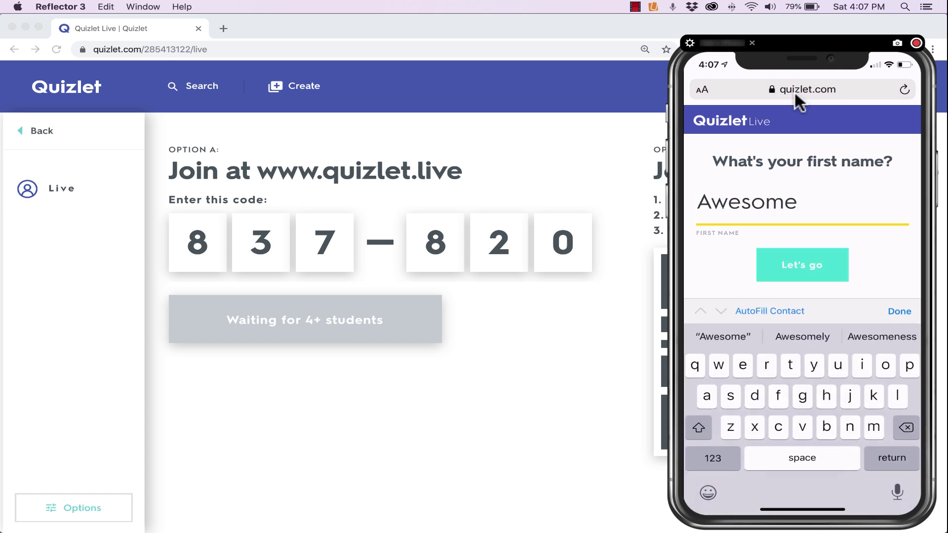
key(Return)
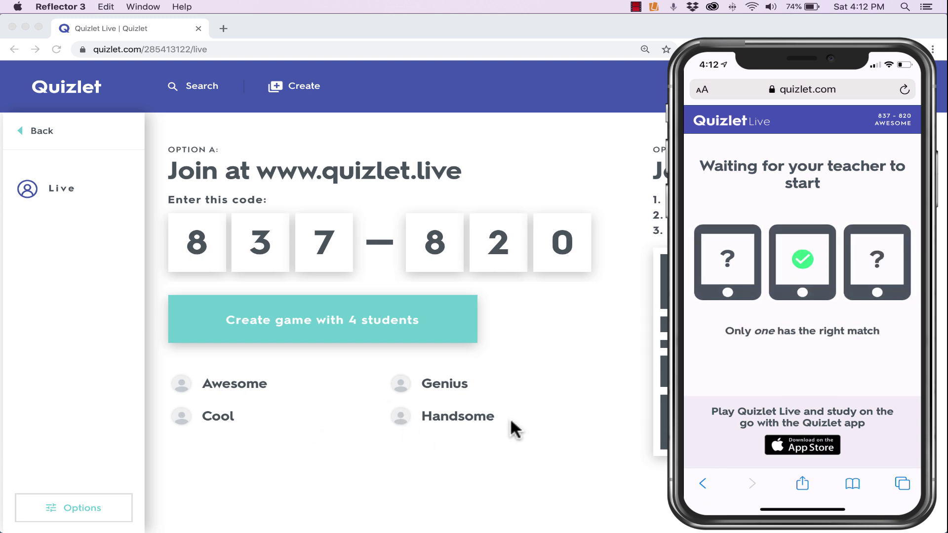
Create the Live game with the four joined students and check its music option.
click(394, 300)
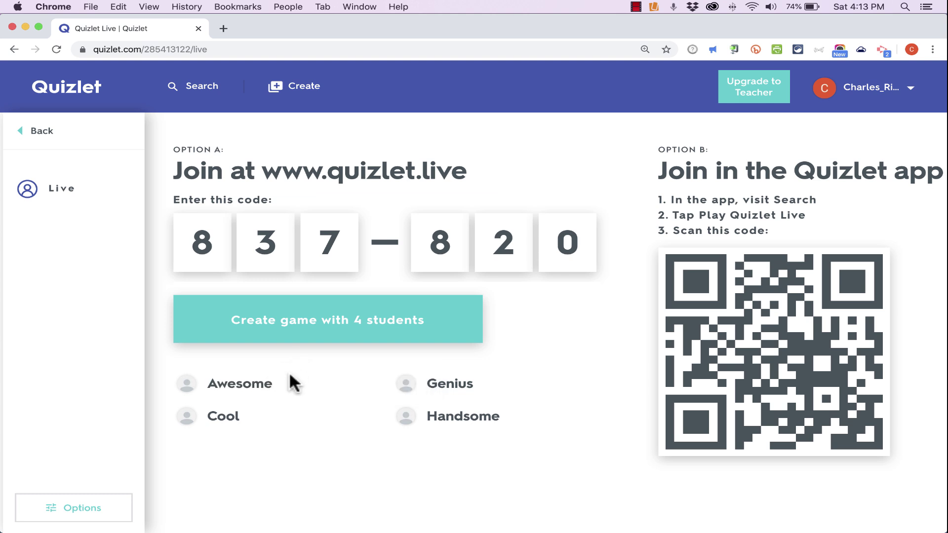
click(392, 338)
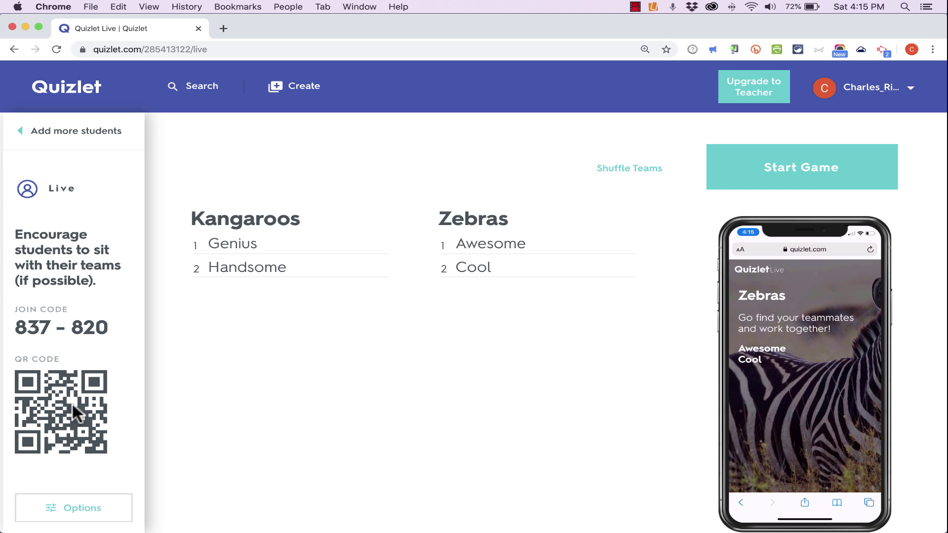
click(69, 508)
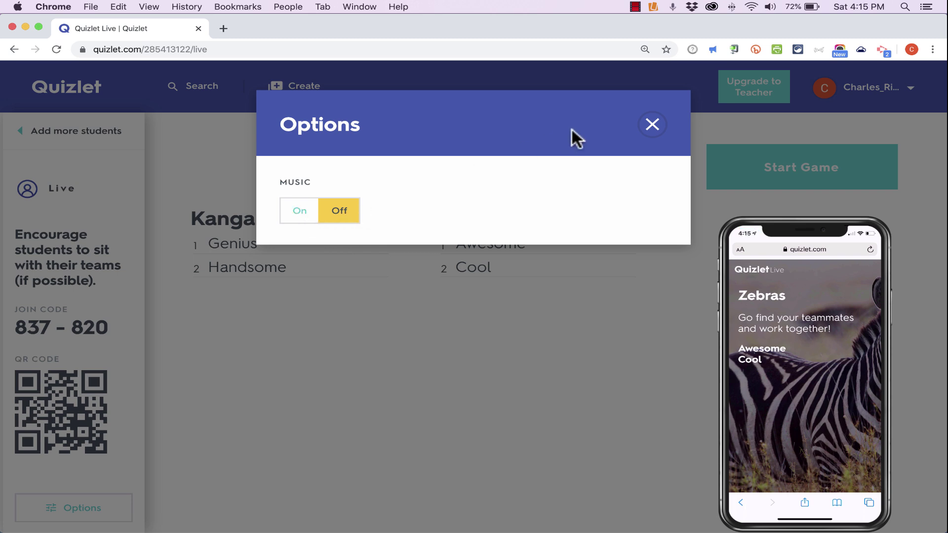
click(652, 125)
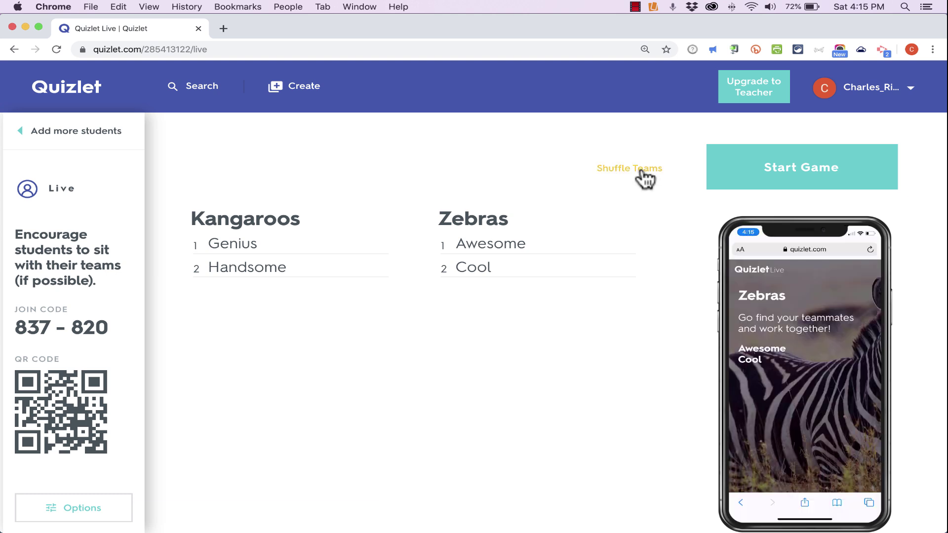
Shuffle the student teams and start the Quizlet Live game.
click(641, 170)
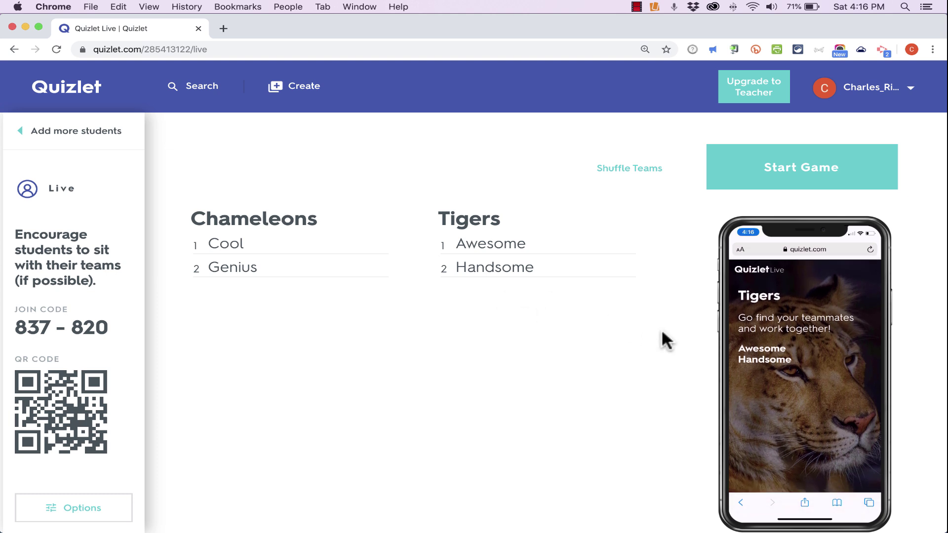
click(790, 168)
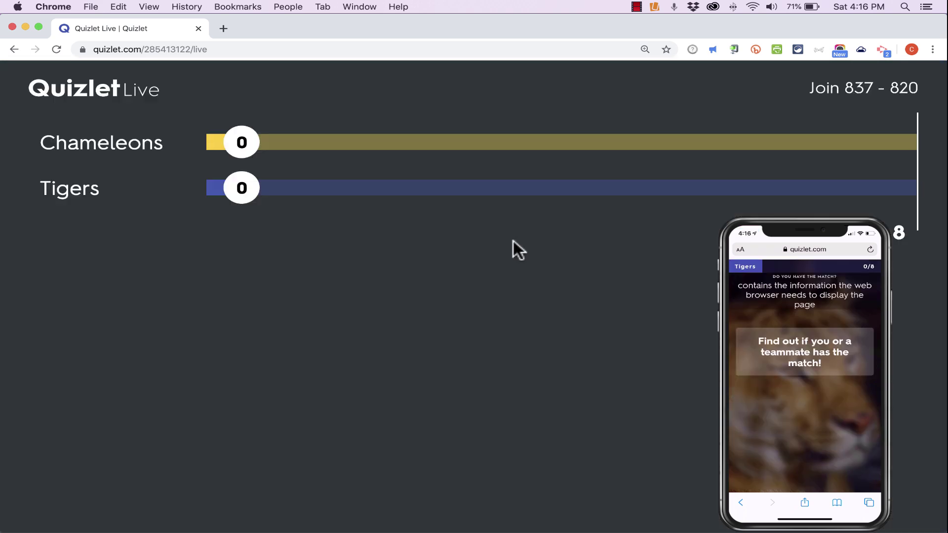
On the phone, answer the prompt "Sets the size value of an HTML element's text" with "font-size property".
click(744, 214)
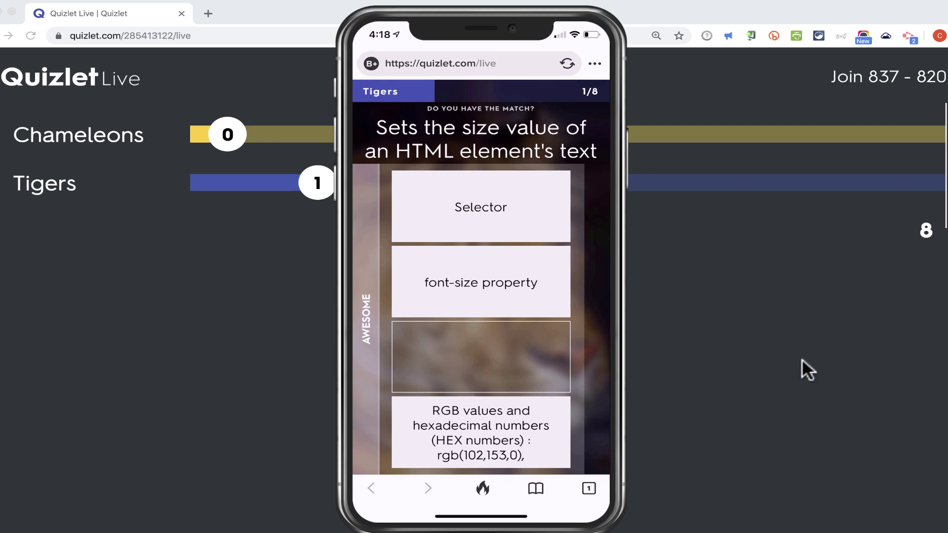
click(509, 290)
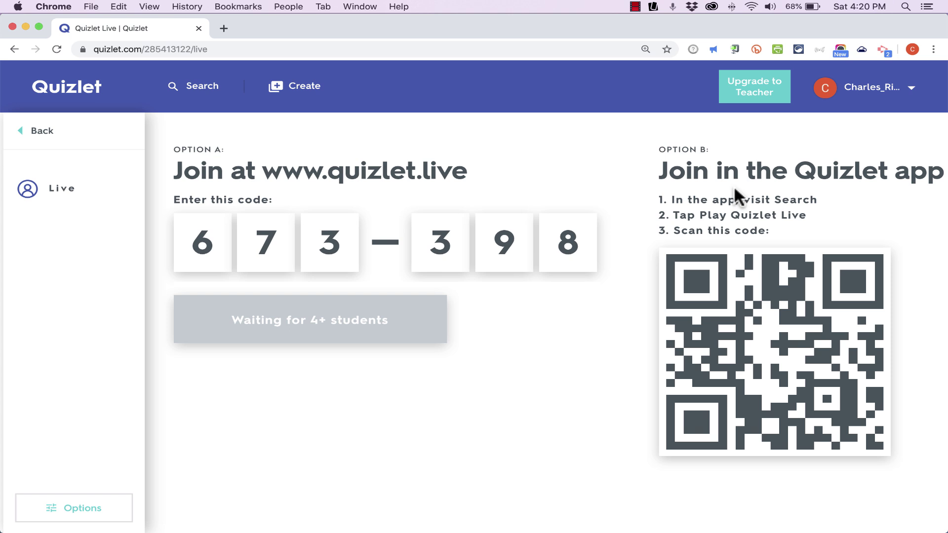
Leave the Live game for the home page and start a new study set titled "Spanish Irregular Verbs".
click(14, 49)
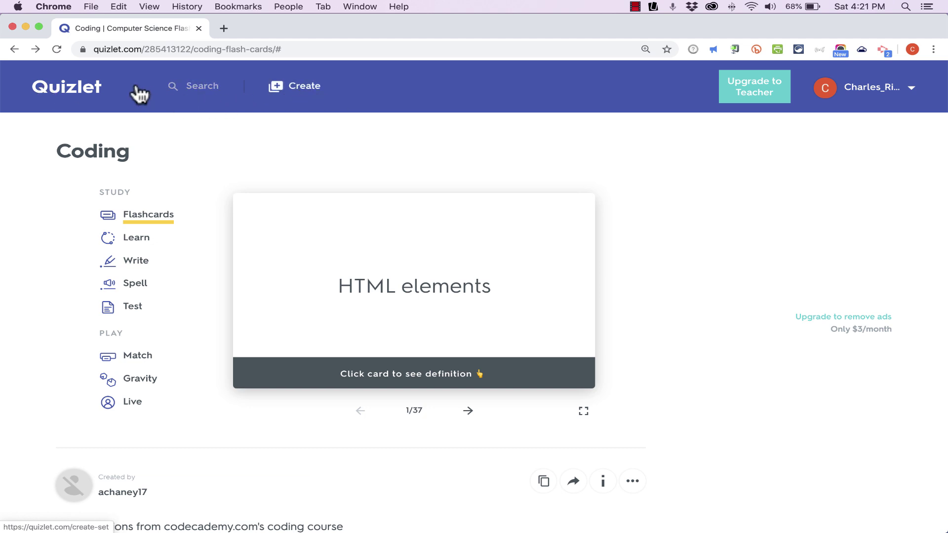
click(71, 90)
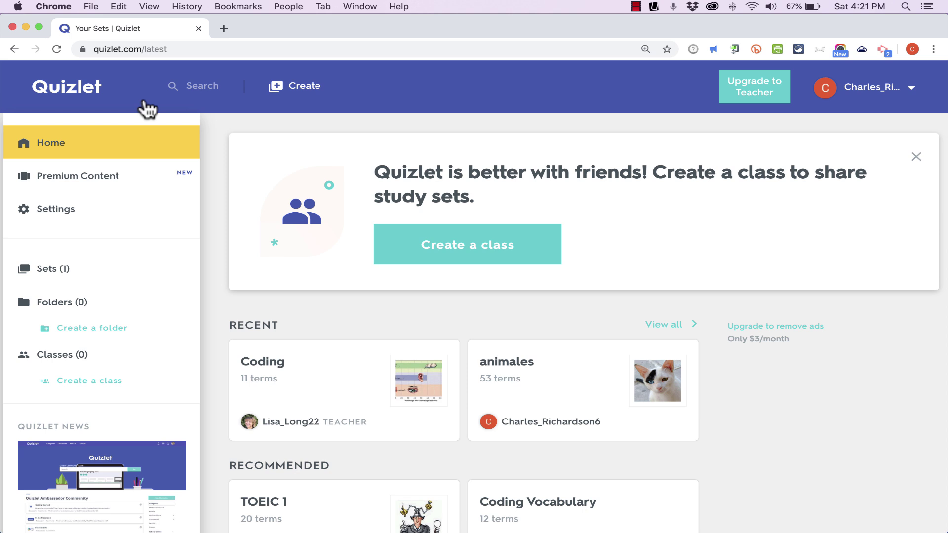
click(306, 89)
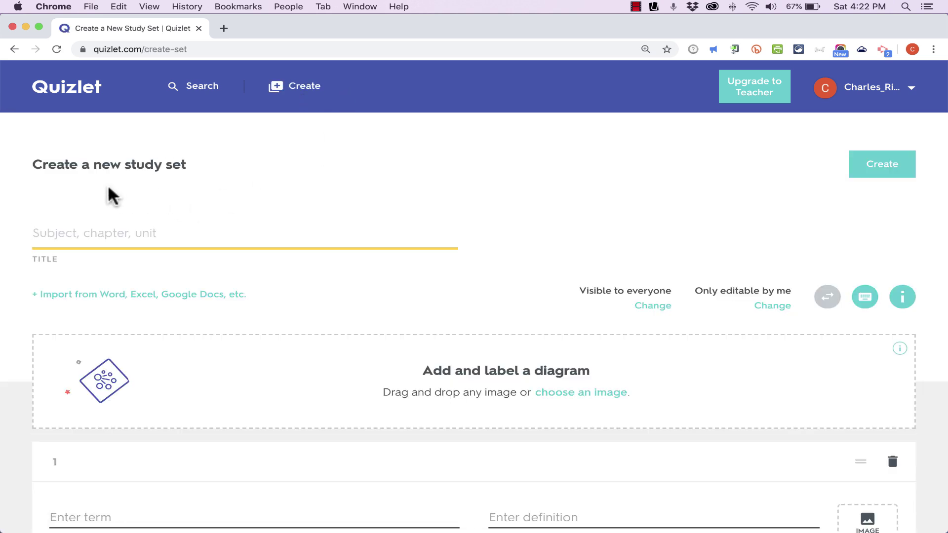
text(Spanish)
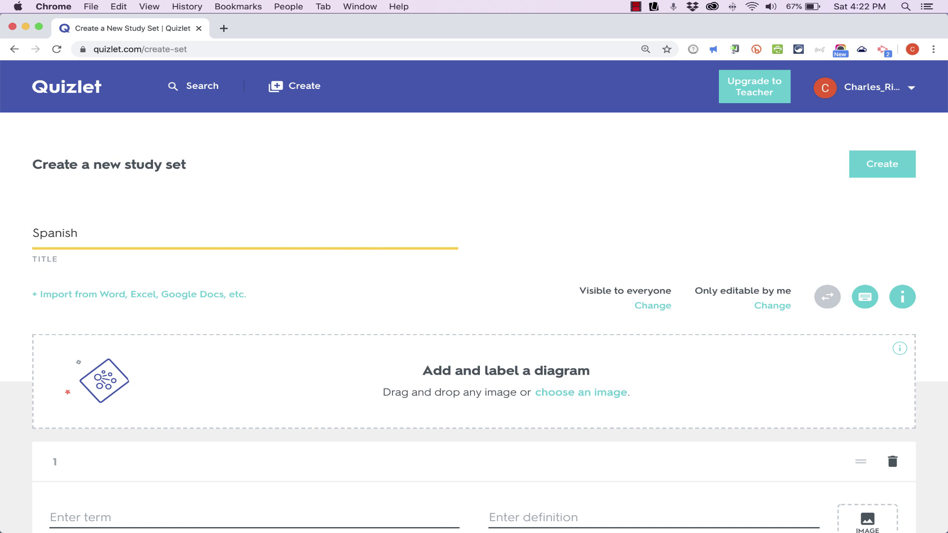
text( Irregular Verbs)
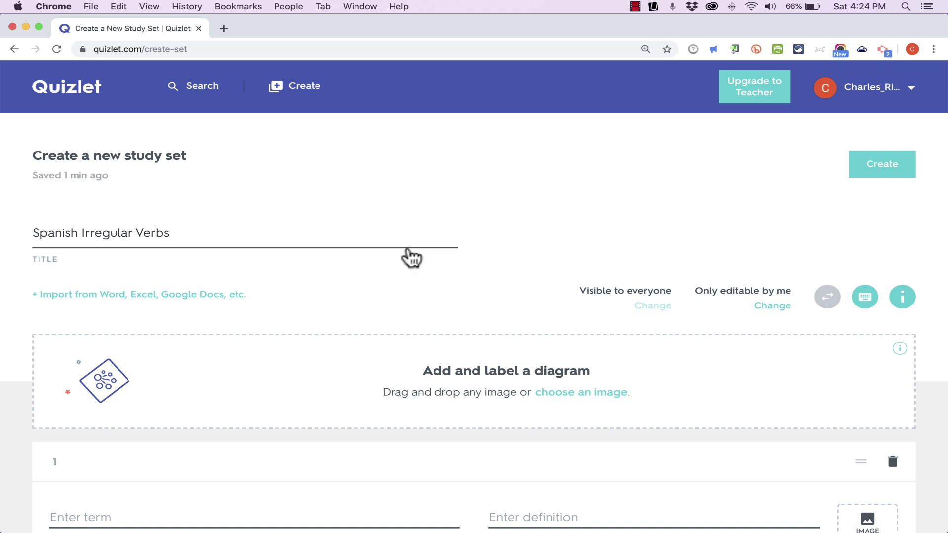
Fill in the first card with the term "Ir" and the suggested definition "to go".
scroll(410, 256, down, 6)
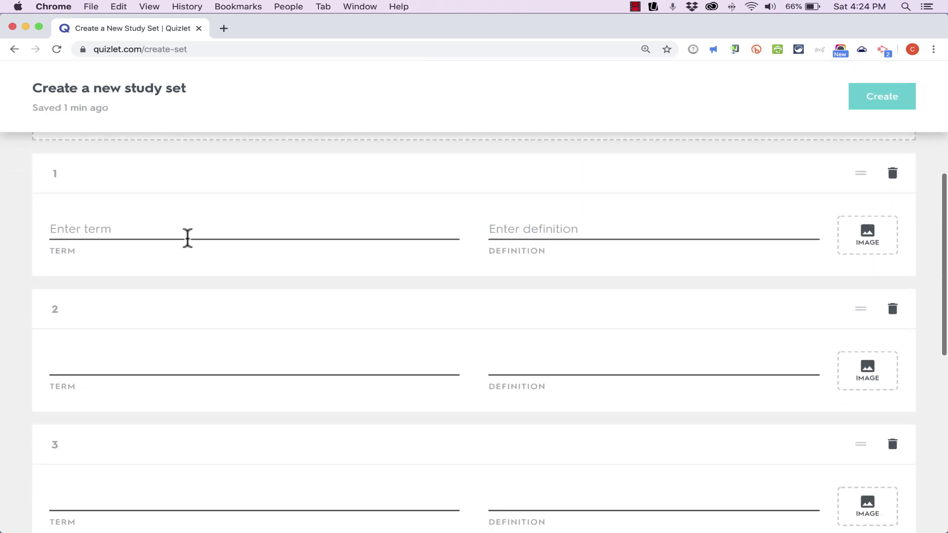
click(117, 226)
text(Ir)
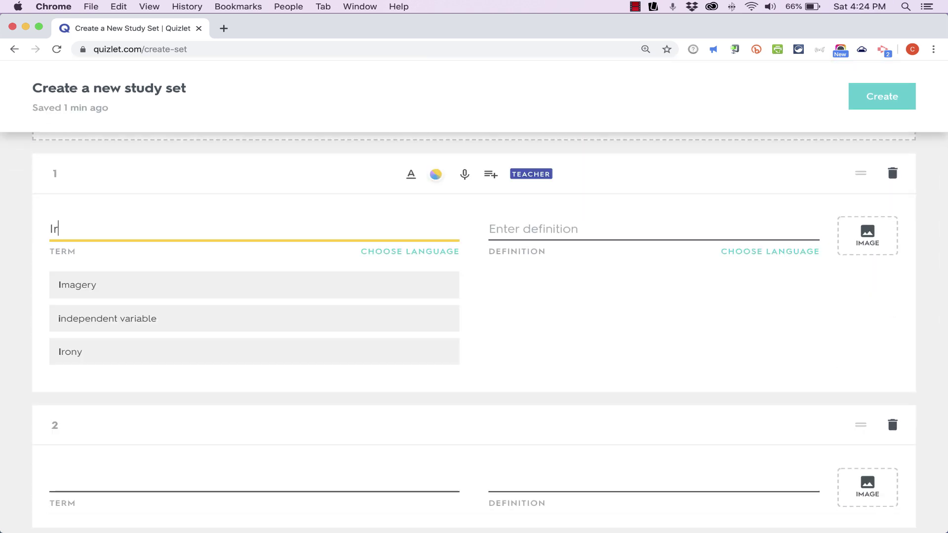
click(489, 229)
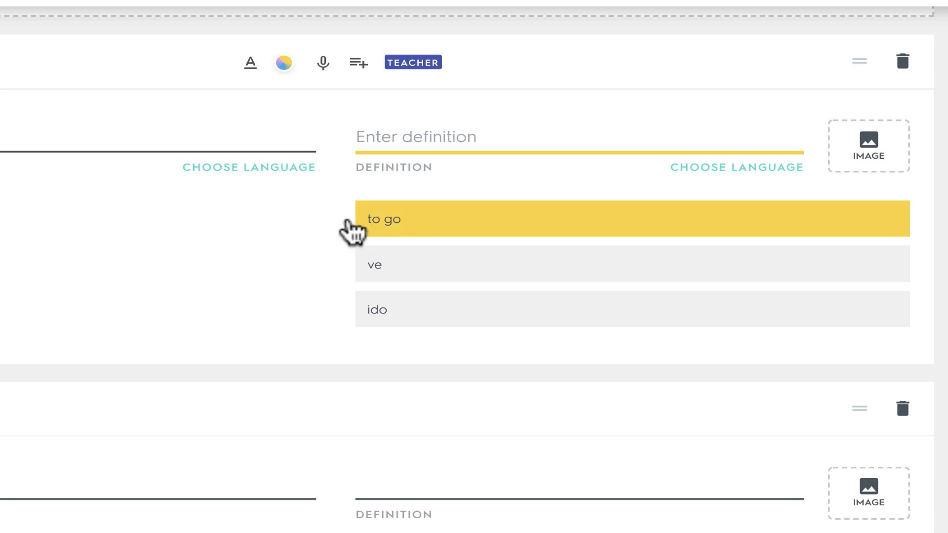
click(434, 224)
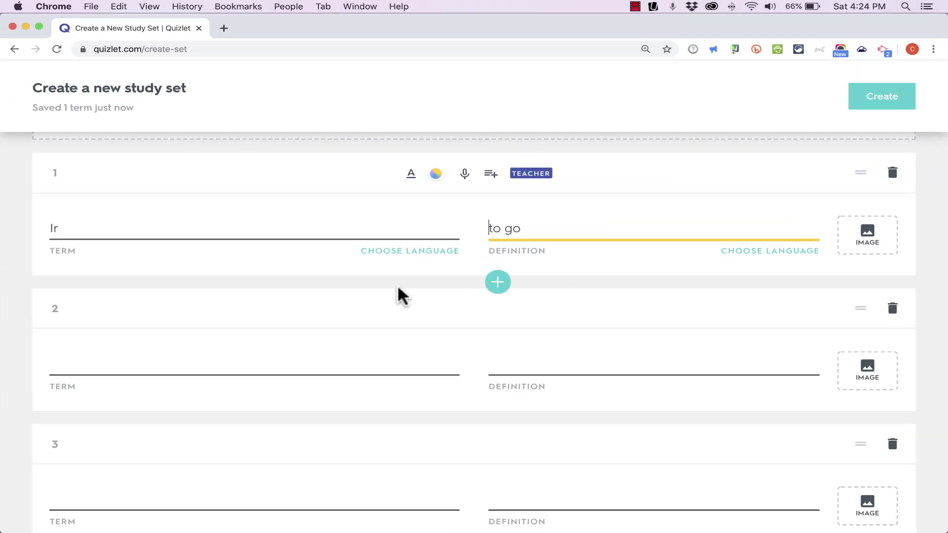
Fill in the second card with the term "Ser" and the suggested definition "to be (permanent)".
click(116, 364)
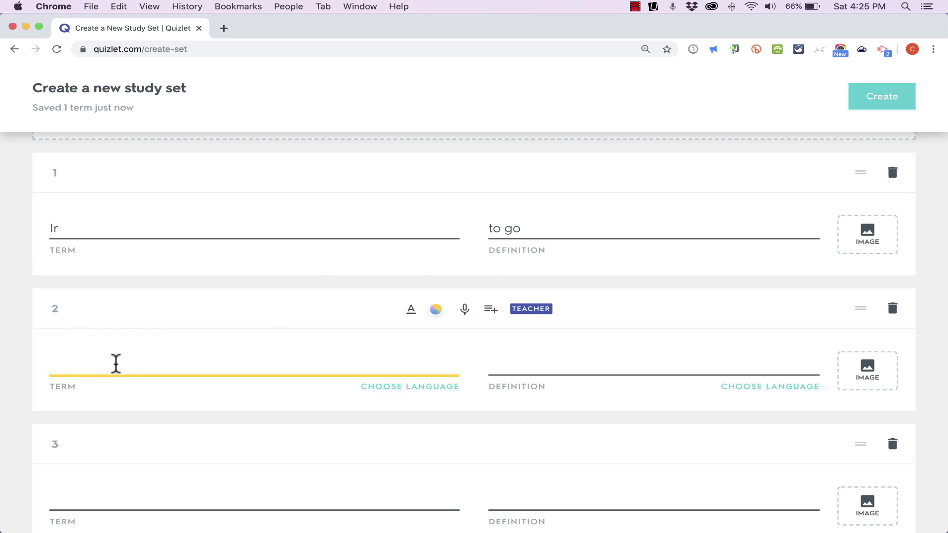
text(Ser)
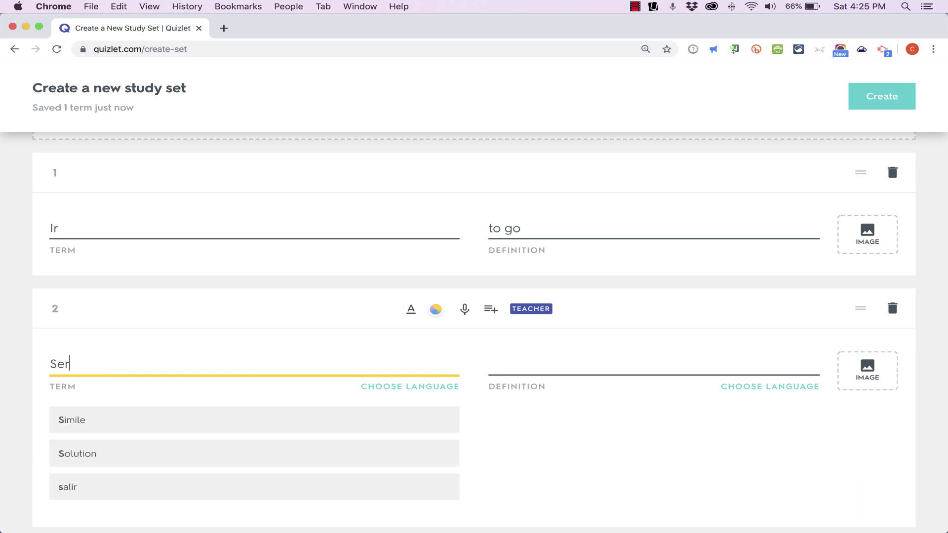
key(Tab)
key(Down)
key(Down)
key(Down)
key(Return)
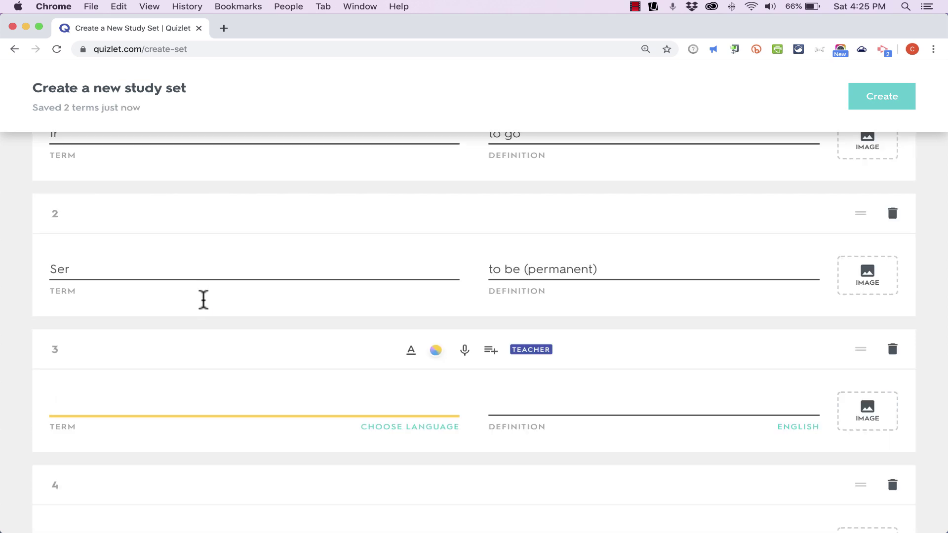
Fill in the third card with the placeholder term "asfasdf" and definition "asdfasdfafs".
scroll(201, 317, down, 1)
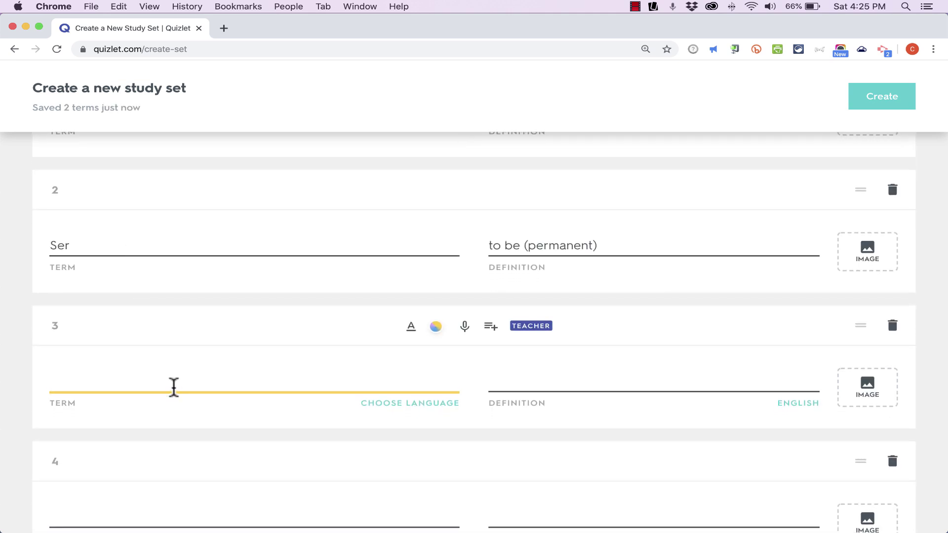
text(asfasdf)
click(576, 380)
text(asdfasdfafs)
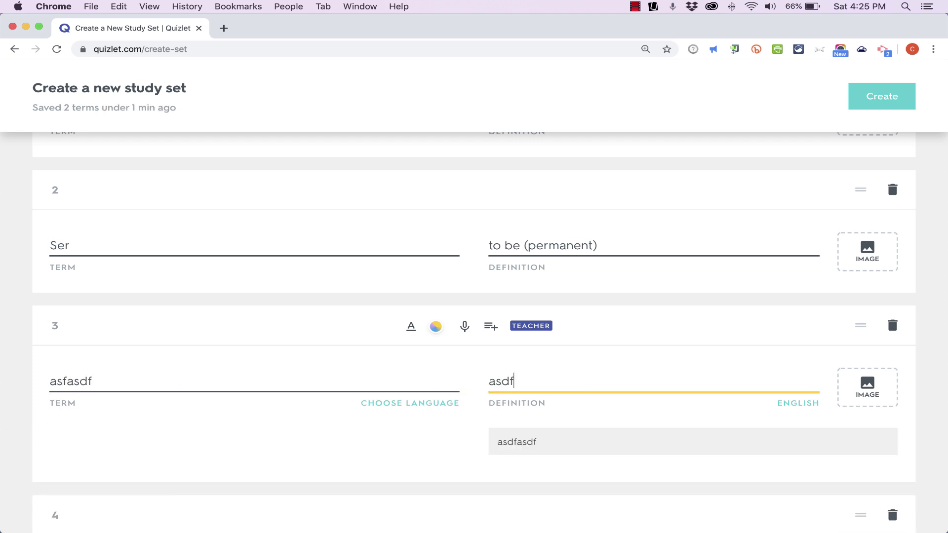
Fill in the fourth card with the placeholder term "asdfasdf" and definition "asdfasfd".
scroll(441, 376, down, 2)
key(Tab)
text(asdfasdf)
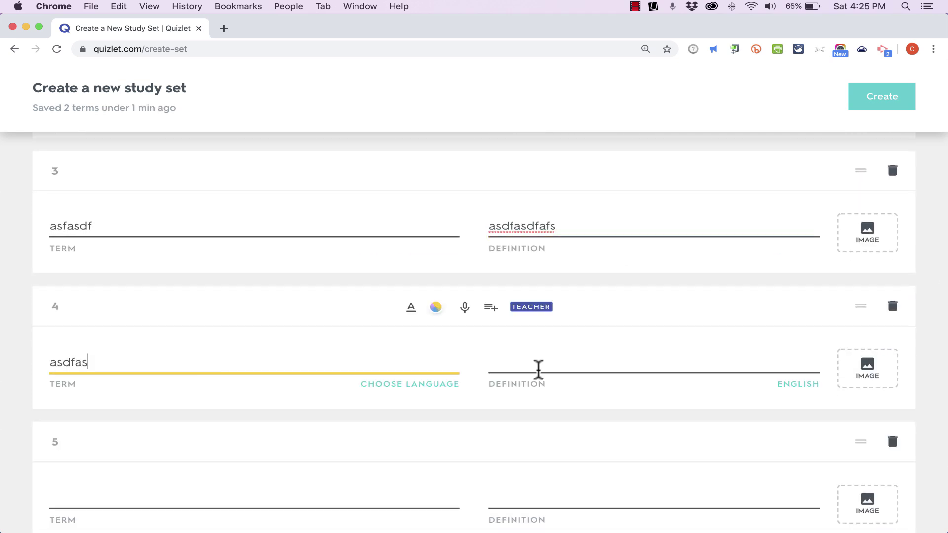
click(491, 363)
text(asdfasfd)
Fill in the fifth card with "asdfasfd" as both the placeholder term and definition.
scroll(78, 464, down, 2)
click(79, 464)
text(asdfasfd)
click(524, 427)
text(asdfasfd)
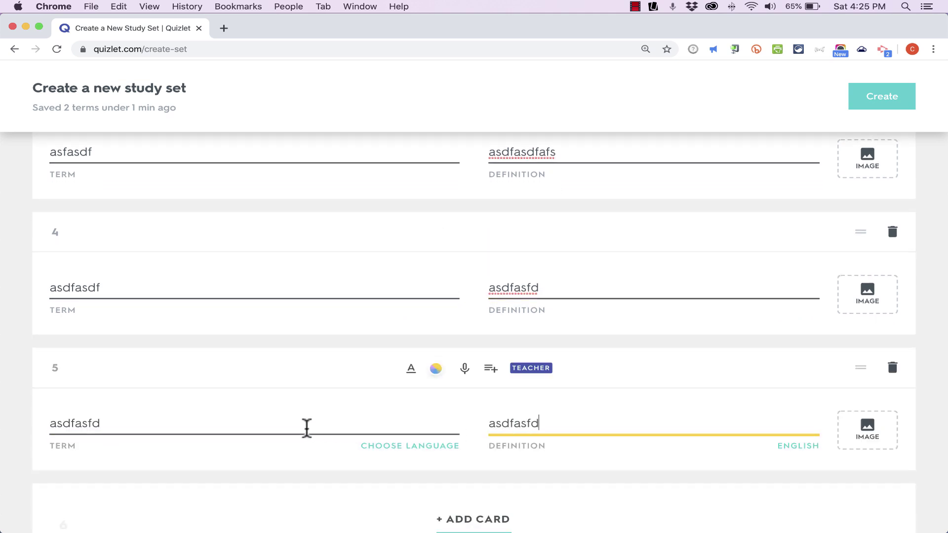
Add a sixth card with the placeholder term "asdfasfd" and definition "asdf".
scroll(301, 434, down, 2)
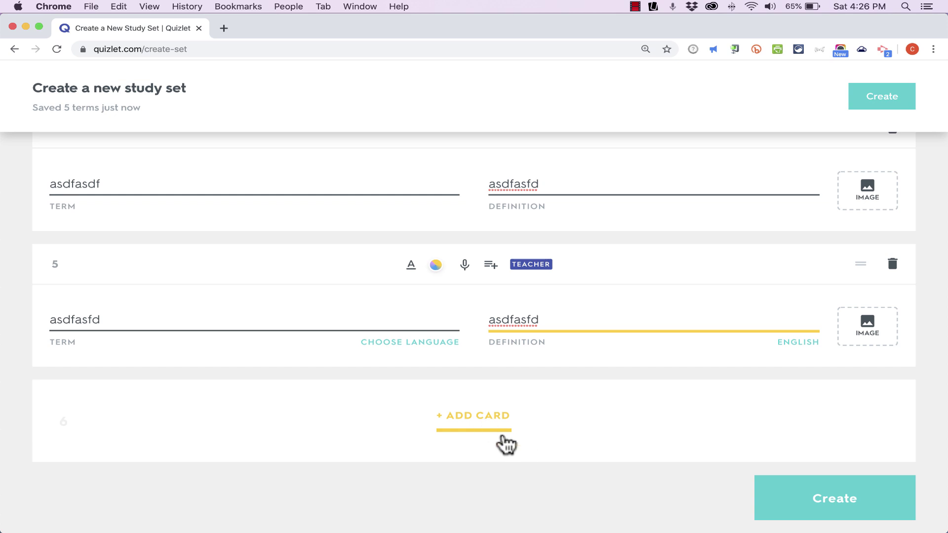
click(493, 424)
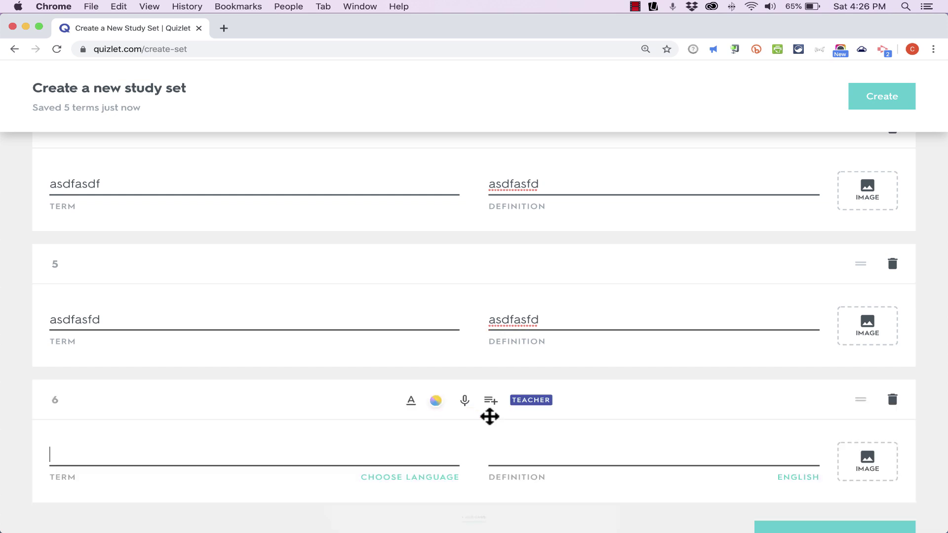
text(asdfasfd)
click(522, 416)
text(asdf)
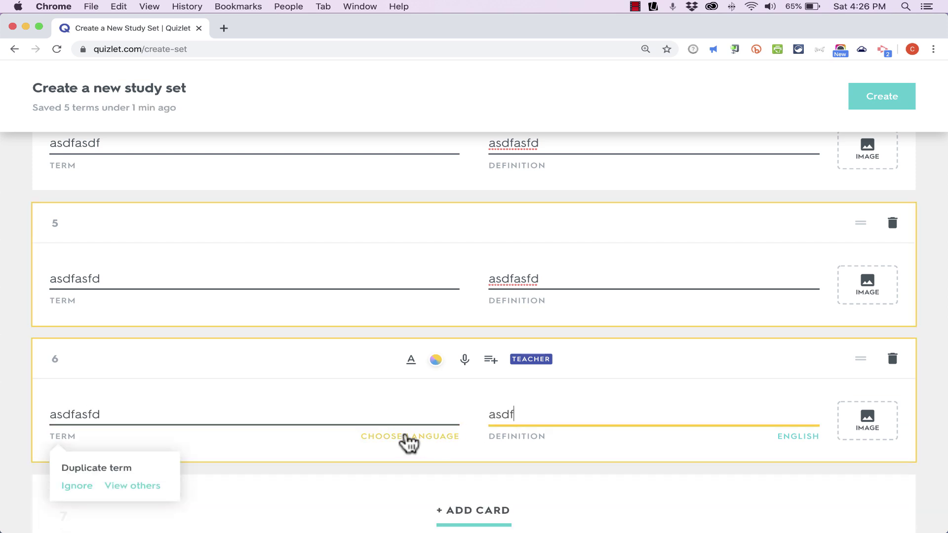
Add a seventh card with the placeholder term "asdfasdfas" and definition "asdfasfasd".
click(449, 431)
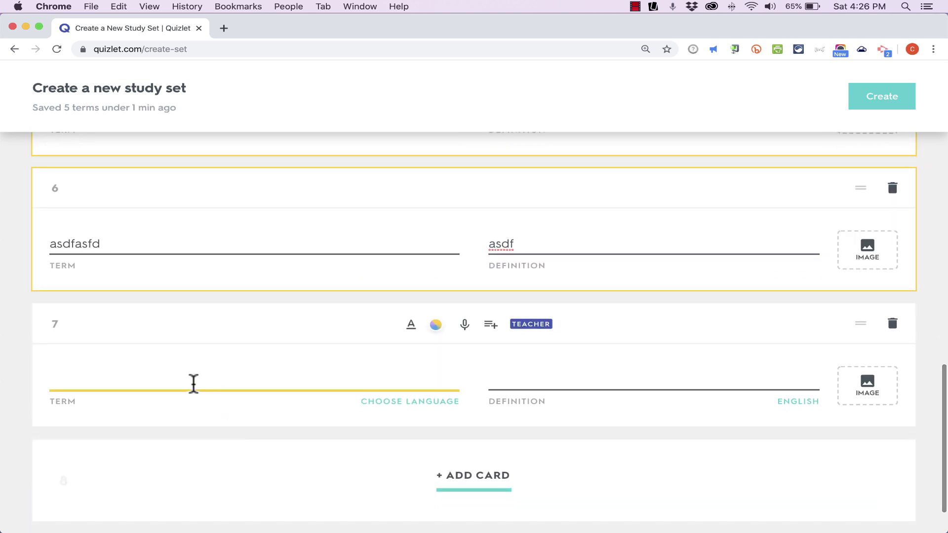
text(asdfasdfas)
key(Tab)
text(asdfasfasd)
scroll(339, 286, down, 3)
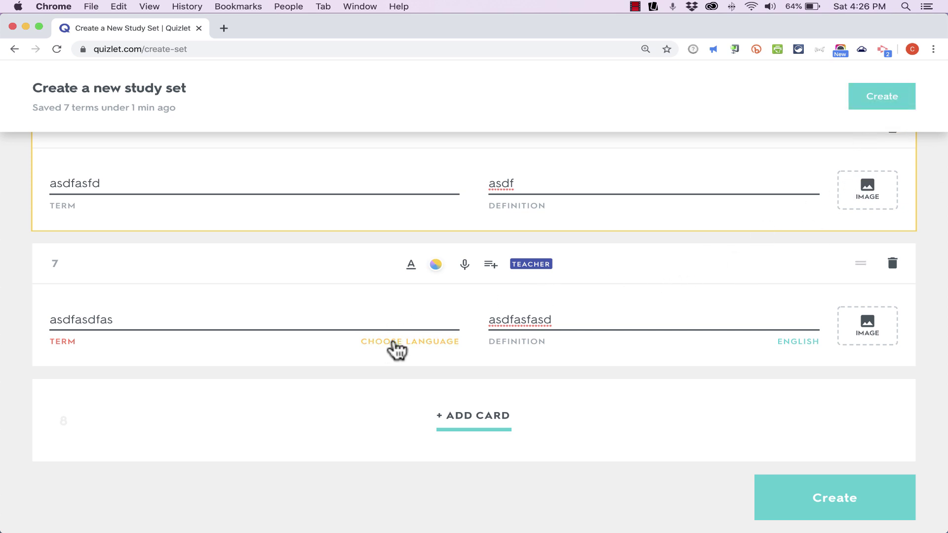
Set the term language to Spanish and create the study set.
scroll(417, 346, down, 2)
click(412, 307)
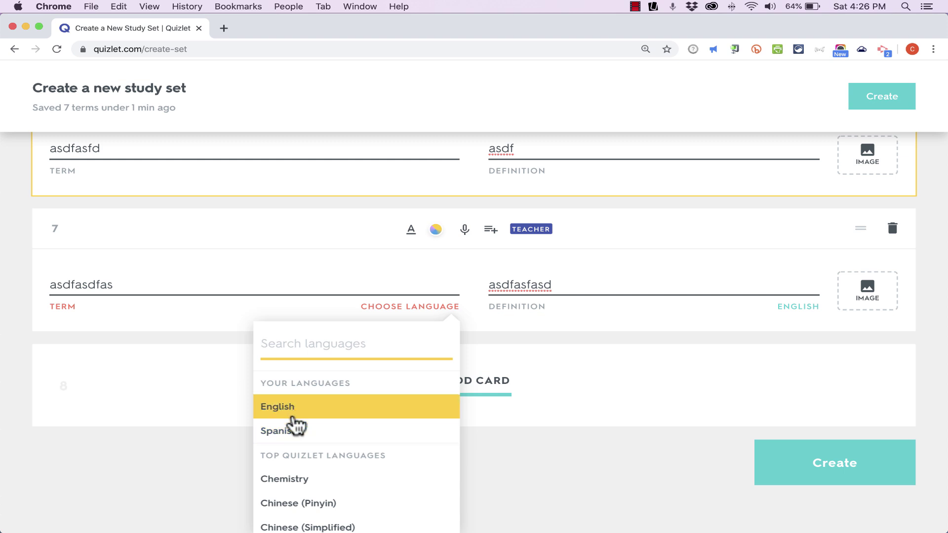
click(304, 432)
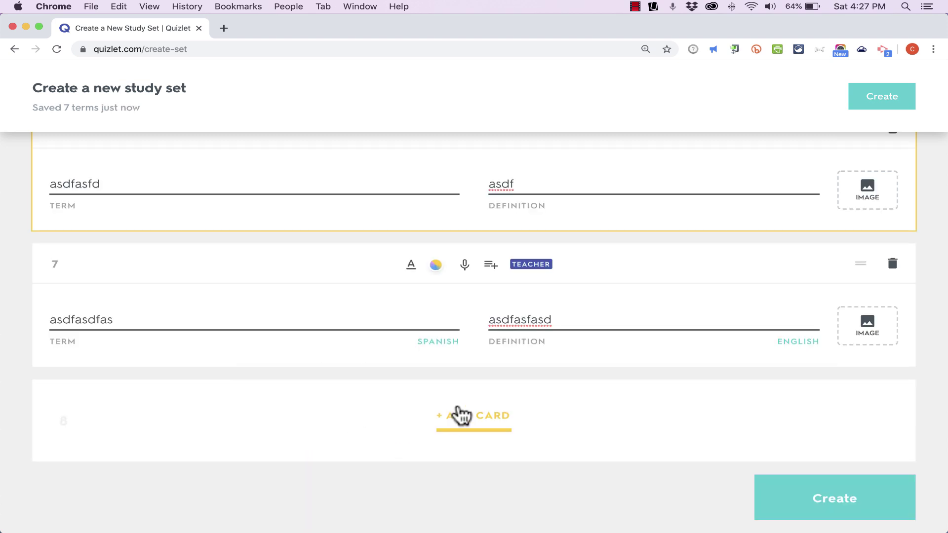
click(818, 495)
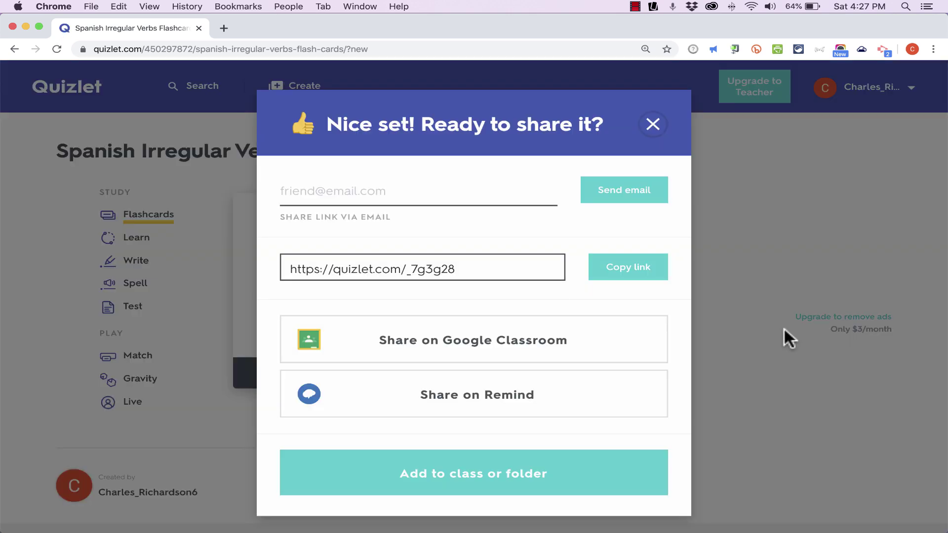
Copy the new set's share link and close the sharing dialog.
click(637, 269)
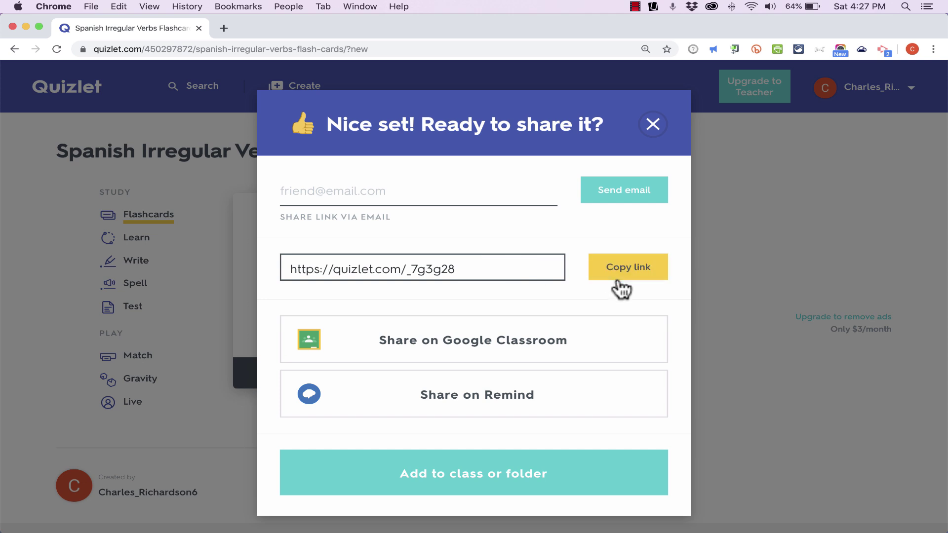
scroll(543, 375, down, 1)
scroll(521, 359, up, 1)
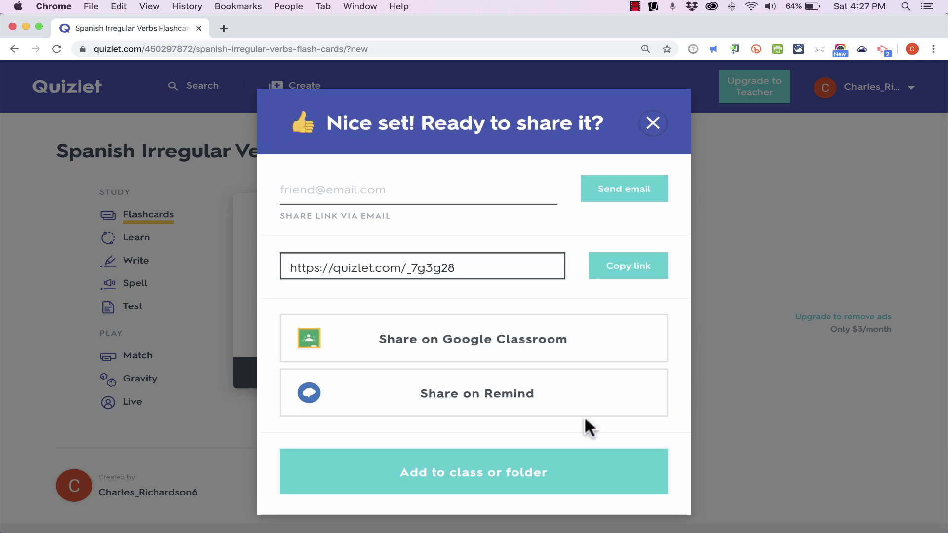
click(655, 124)
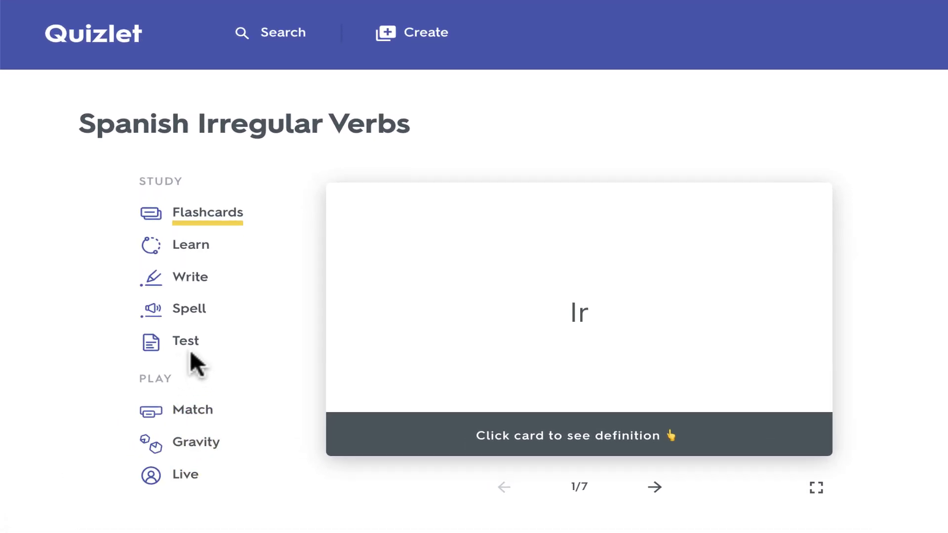
click(188, 478)
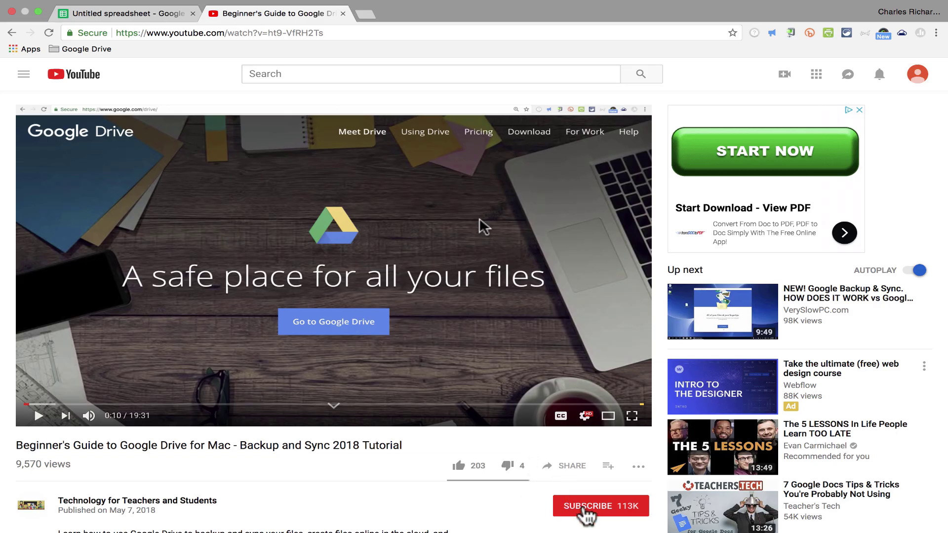
On the YouTube video page, subscribe to the Technology for Teachers and Students channel and turn on notifications for every new video.
click(583, 509)
scroll(642, 513, down, 5)
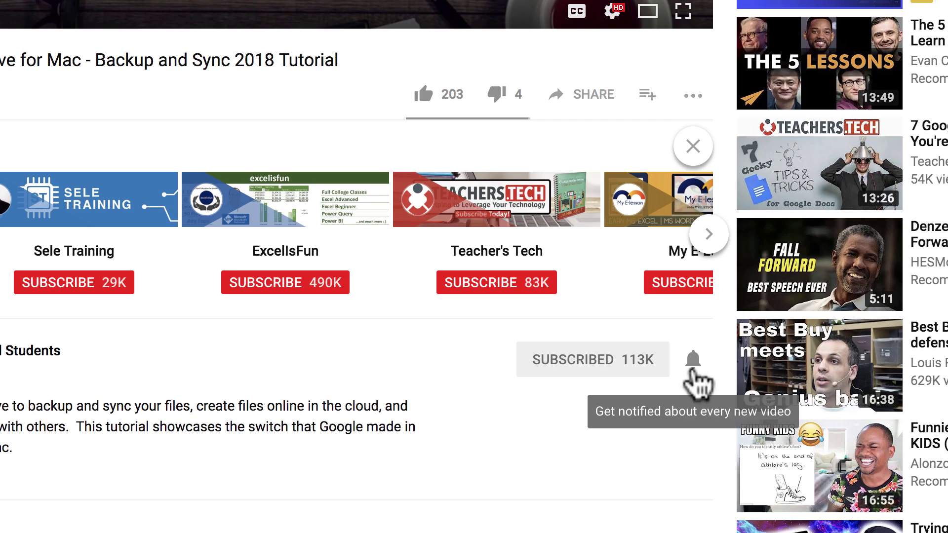
click(692, 371)
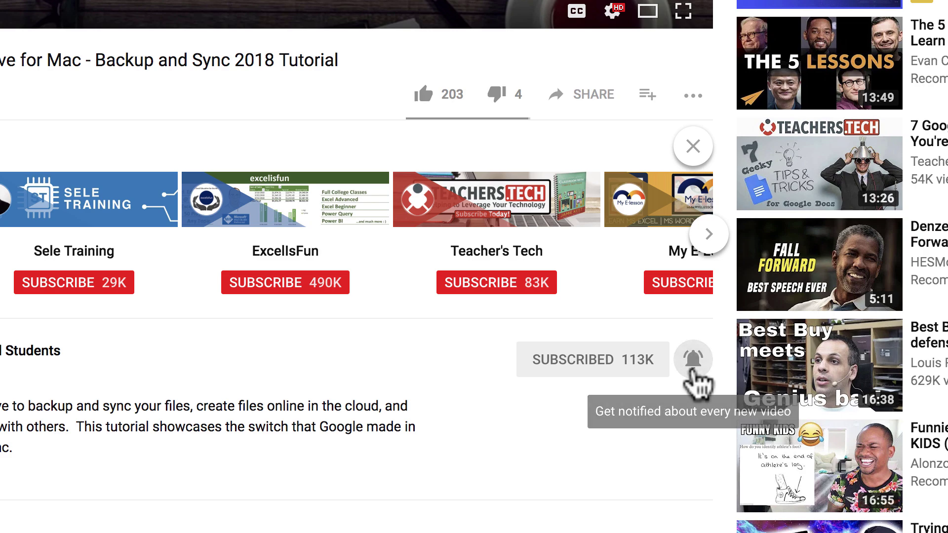